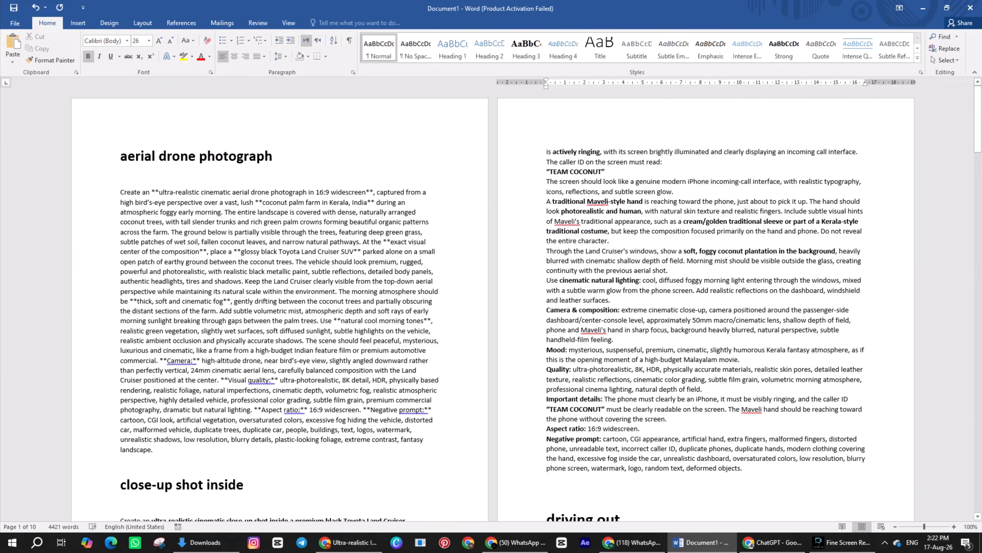
Step: Copy the full prompt under the "aerial drone photograph" heading and submit it in a new ChatGPT chat in the browser
left_click_drag(121, 192, 271, 450)
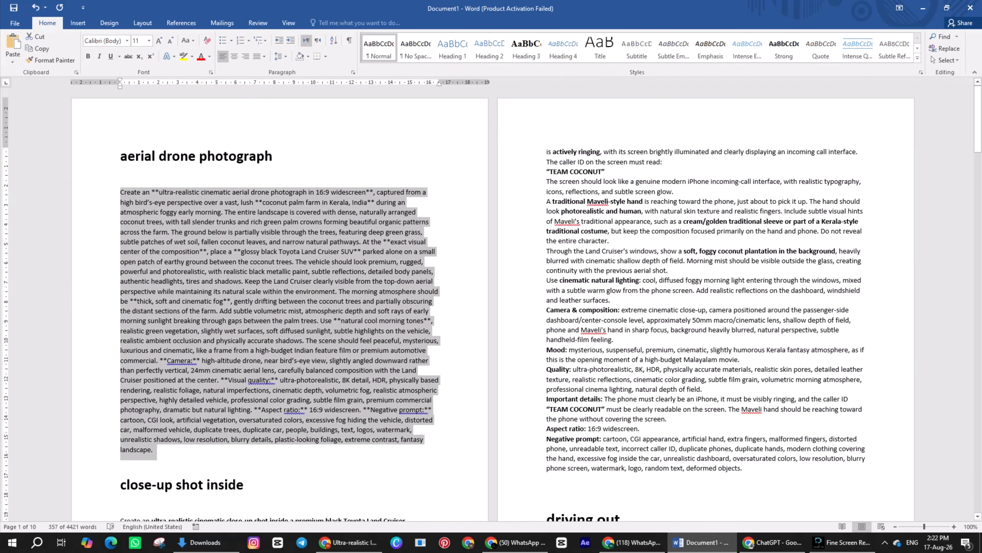
key("ctrl+c")
left_click(772, 542)
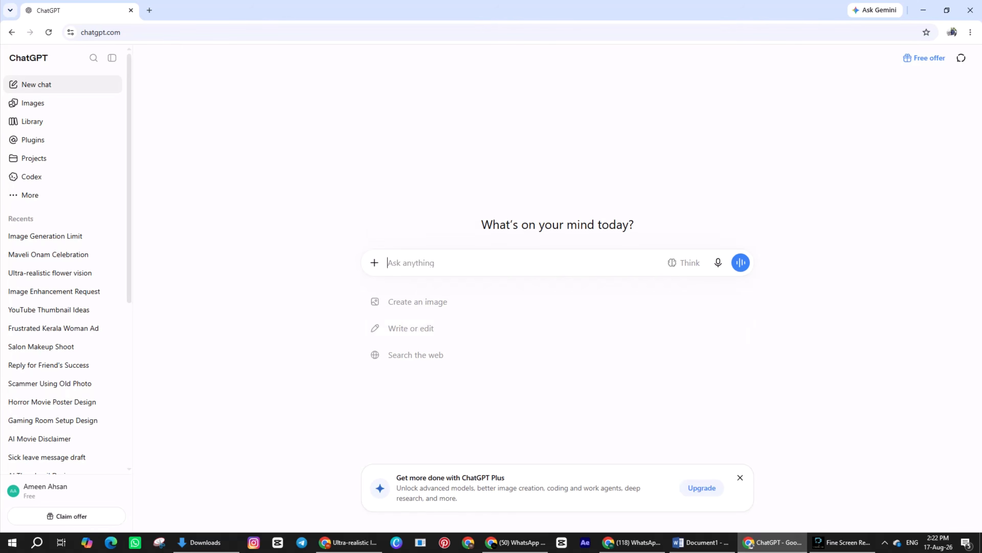
key("ctrl+v")
key("Return")
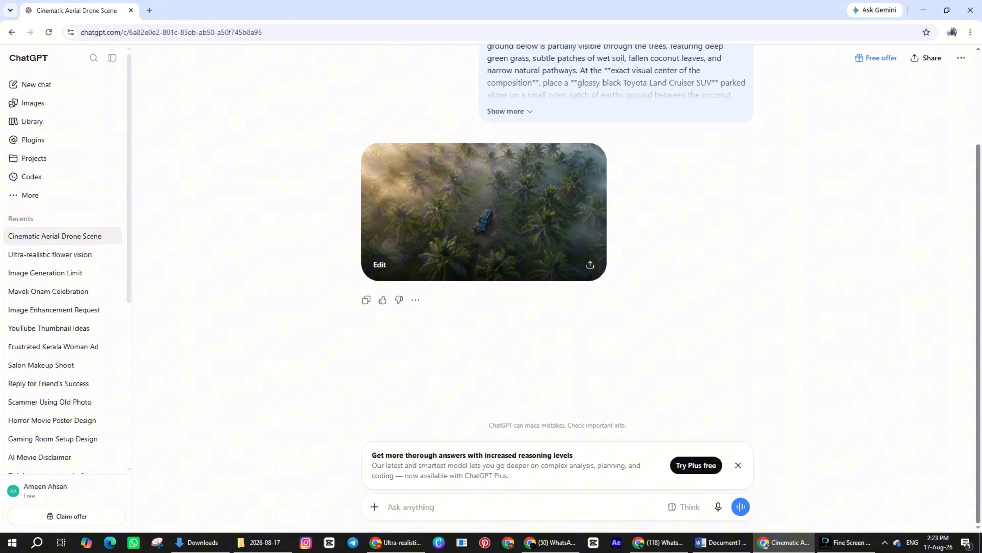
Step: Examine the generated palm grove image at full size and the remaining scene prompts in the Word document
left_click(484, 212)
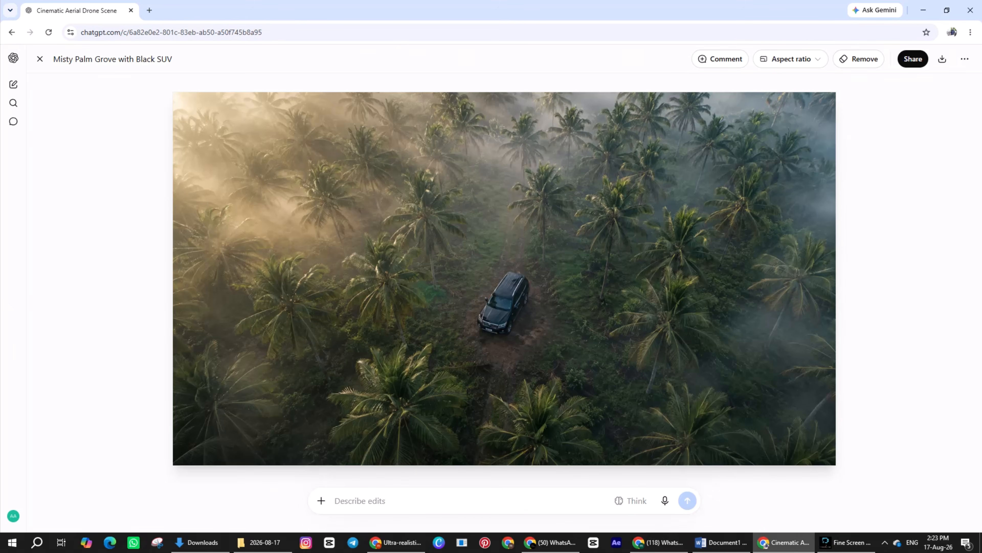
left_click(40, 59)
left_click(721, 542)
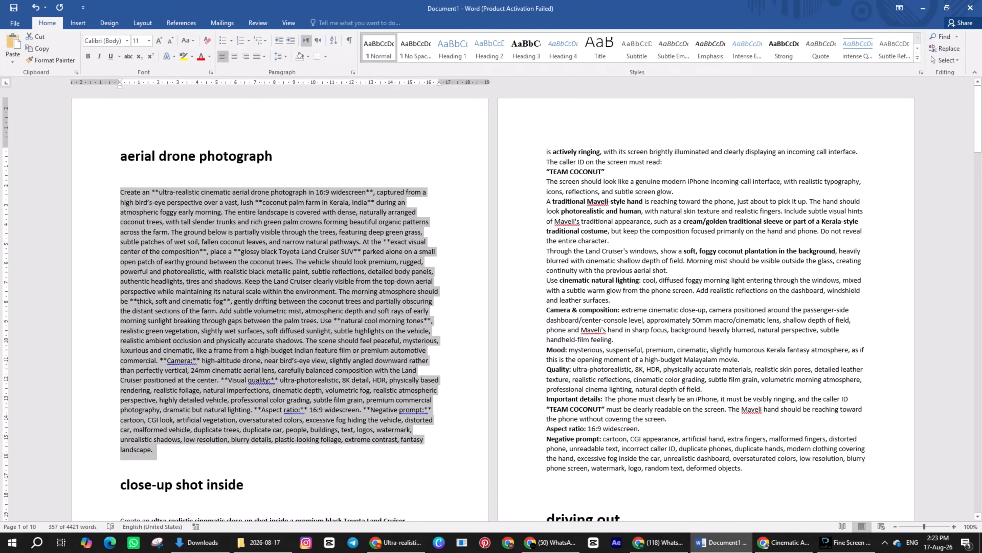
scroll(491, 302, "down", 15)
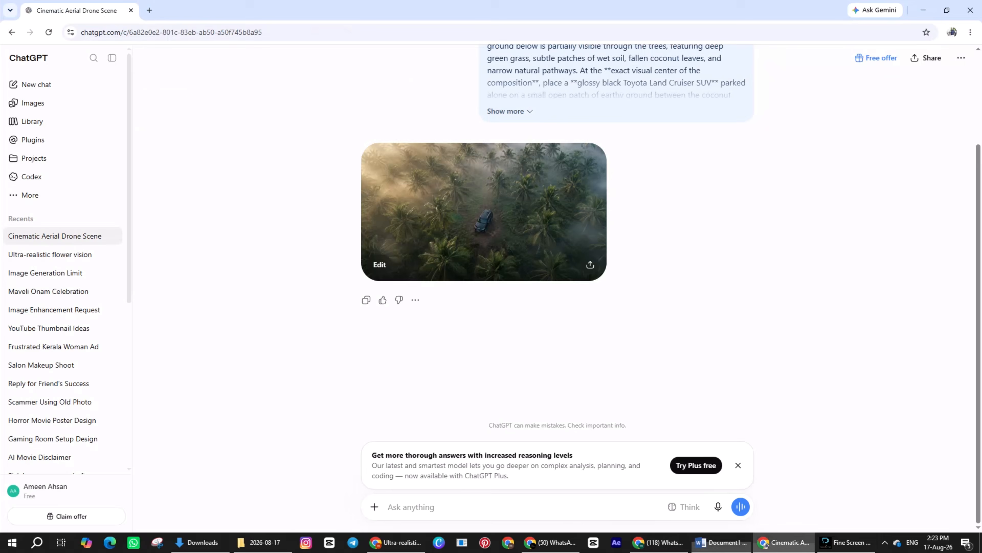
Step: Back in the browser, search for GOOGLE FLOW in a new tab, open the Google Flow site and create a new project
left_click(766, 543)
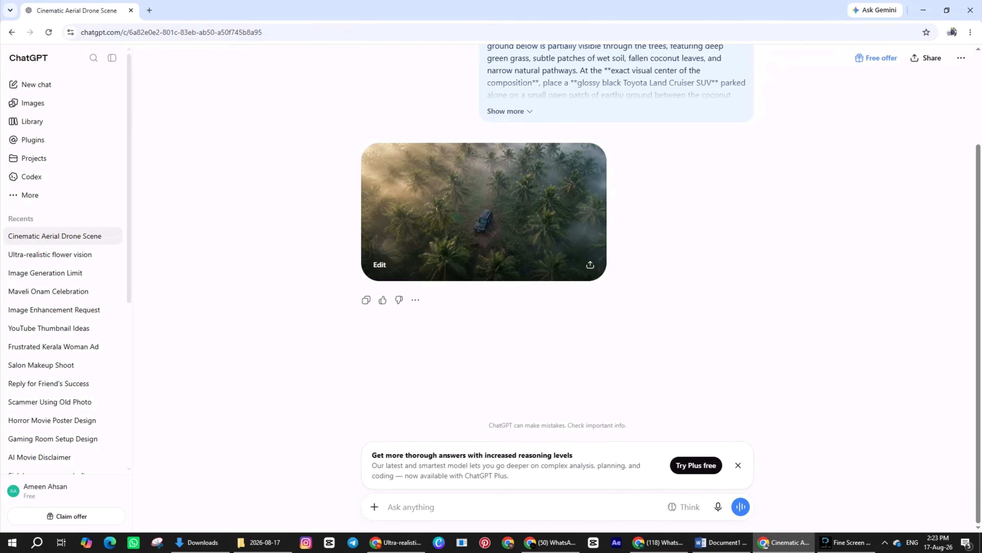
key("ctrl+t")
type("GOOG")
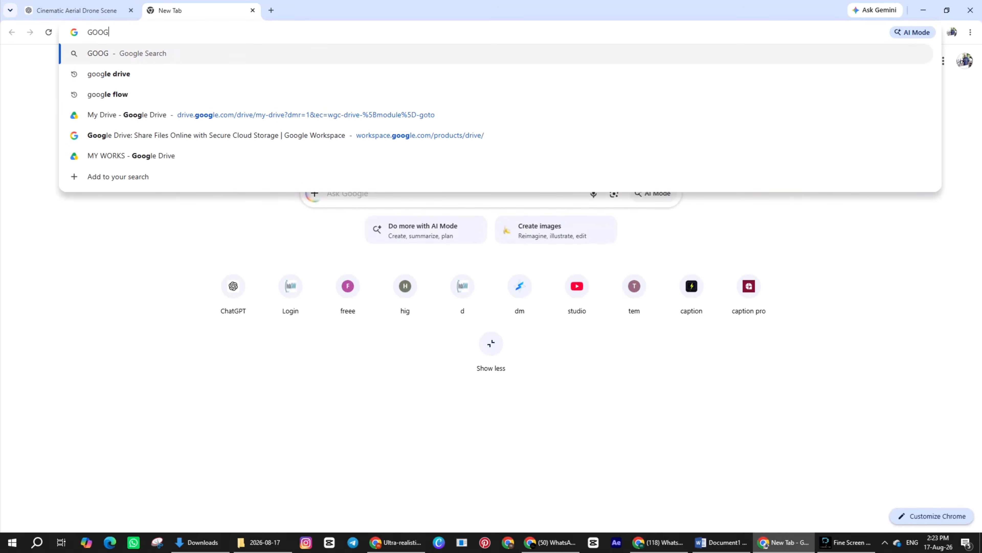
type("LE FLOW")
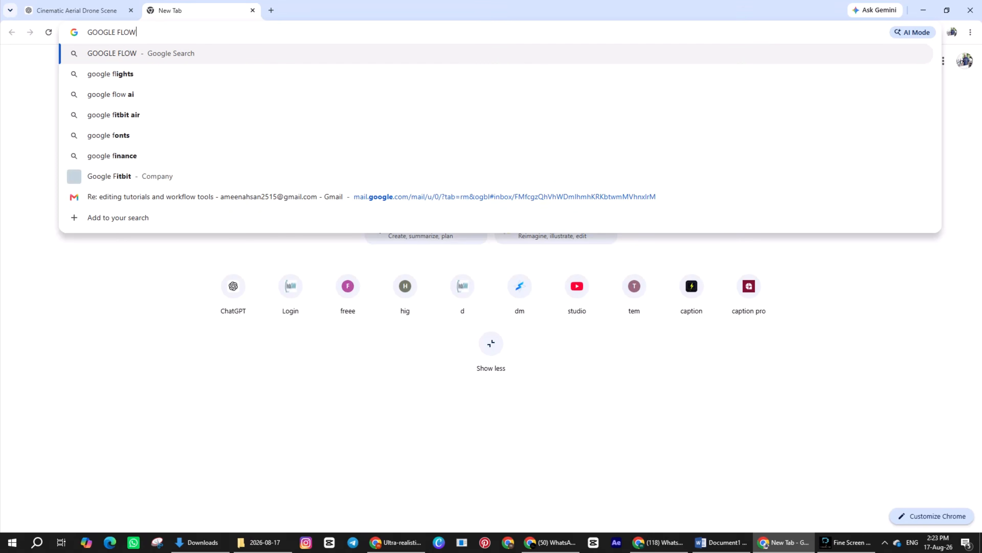
key("Return")
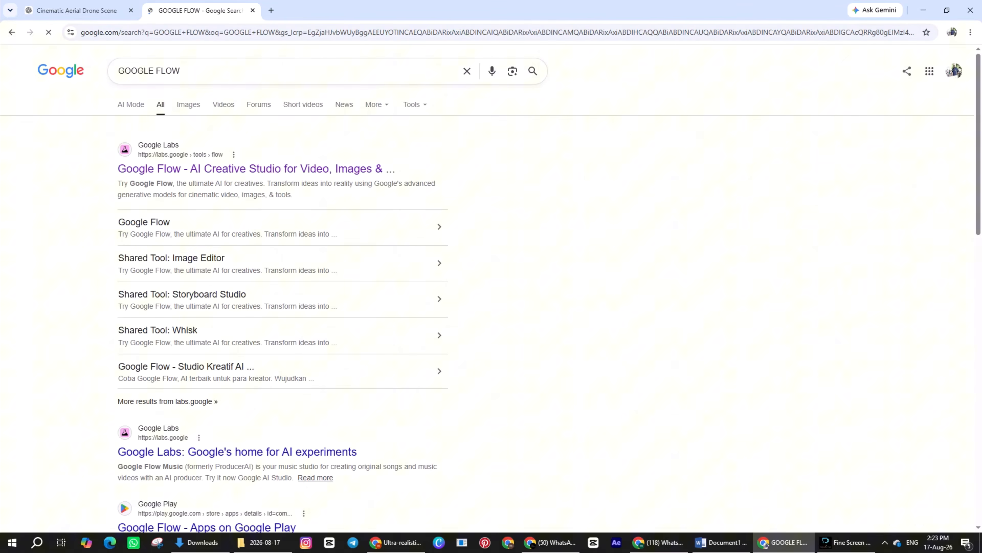
left_click(255, 168)
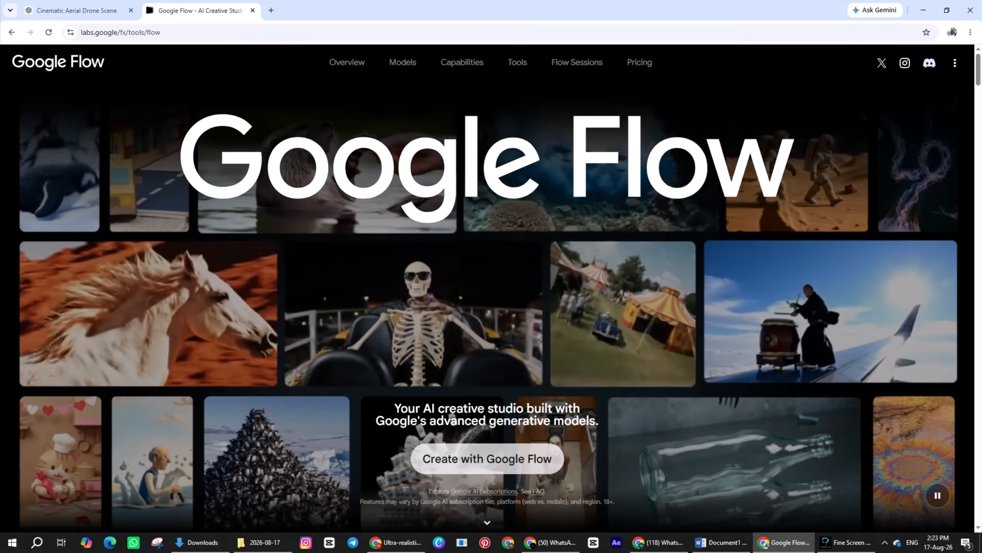
left_click(487, 459)
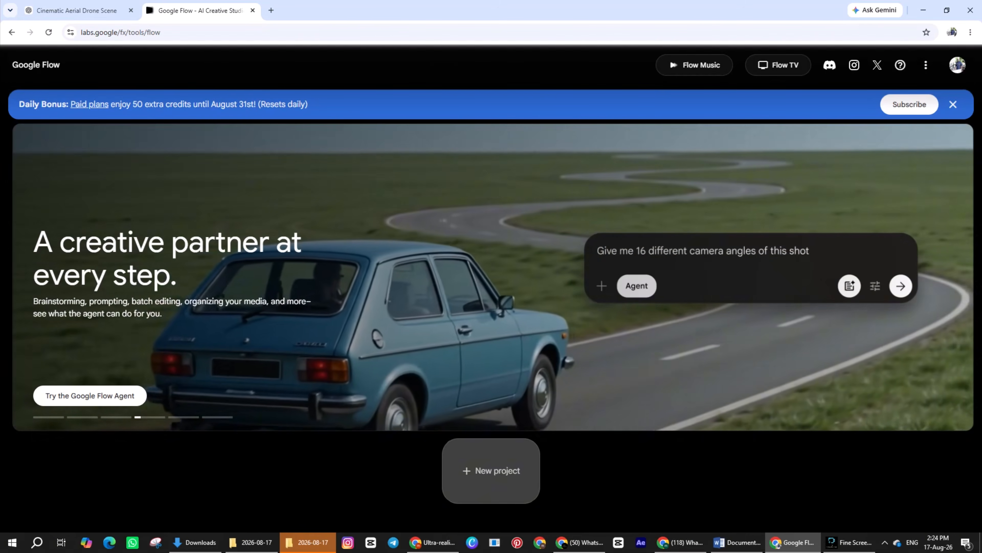
left_click(491, 470)
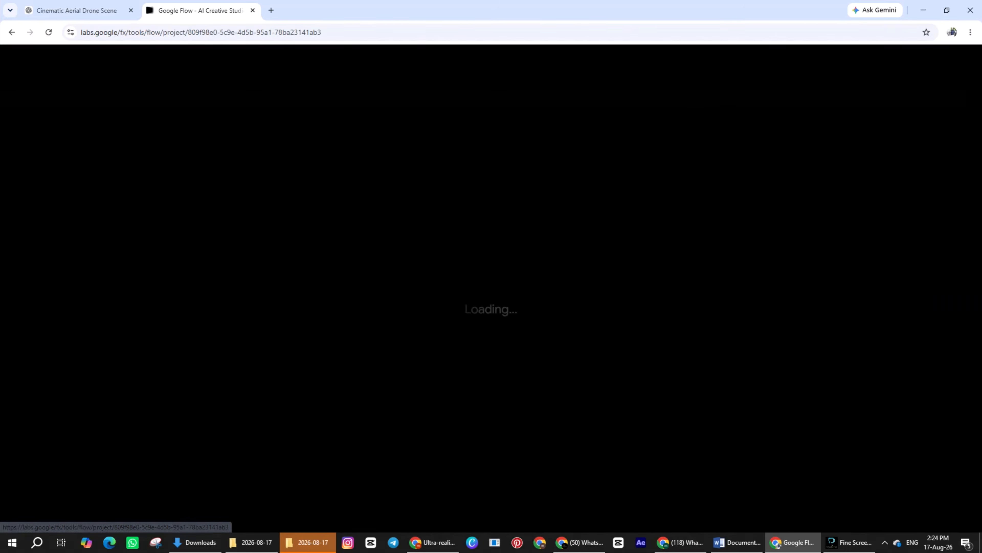
Step: Upload the aerial palm grove picture "ChatGPT Image Aug 16, 2026, 10_56_09 AM.png" from Downloads to the project
left_click(834, 505)
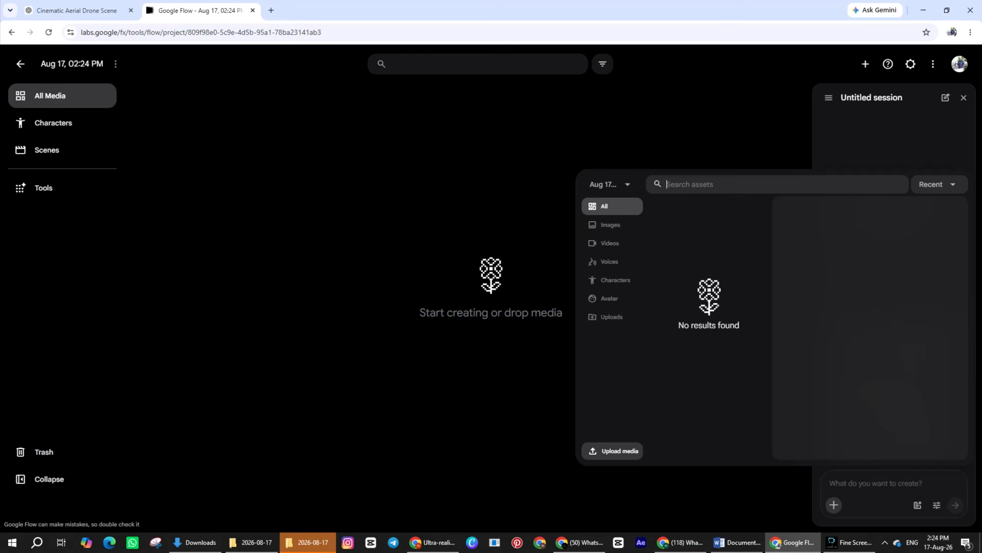
left_click(615, 451)
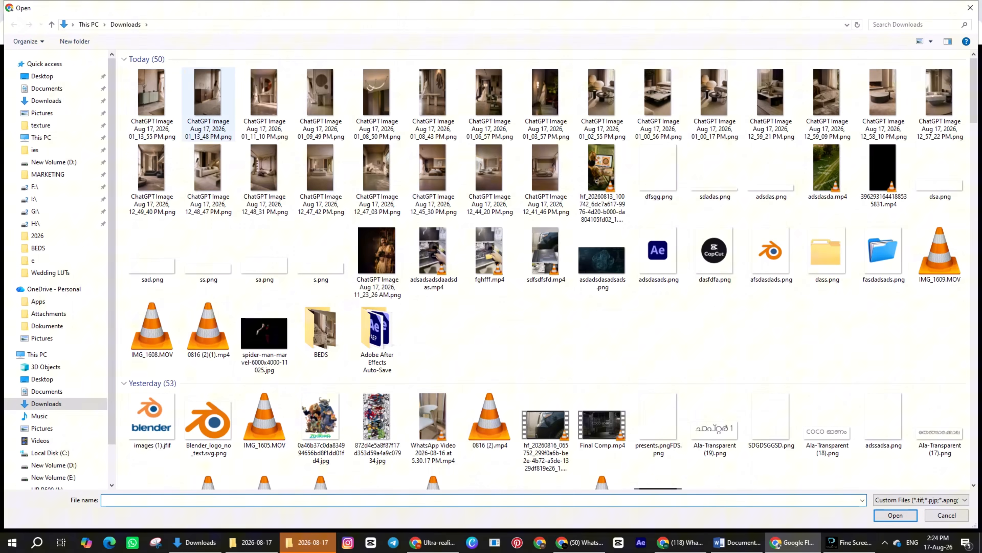
scroll(433, 317, "down", 10)
scroll(433, 317, "down", 5)
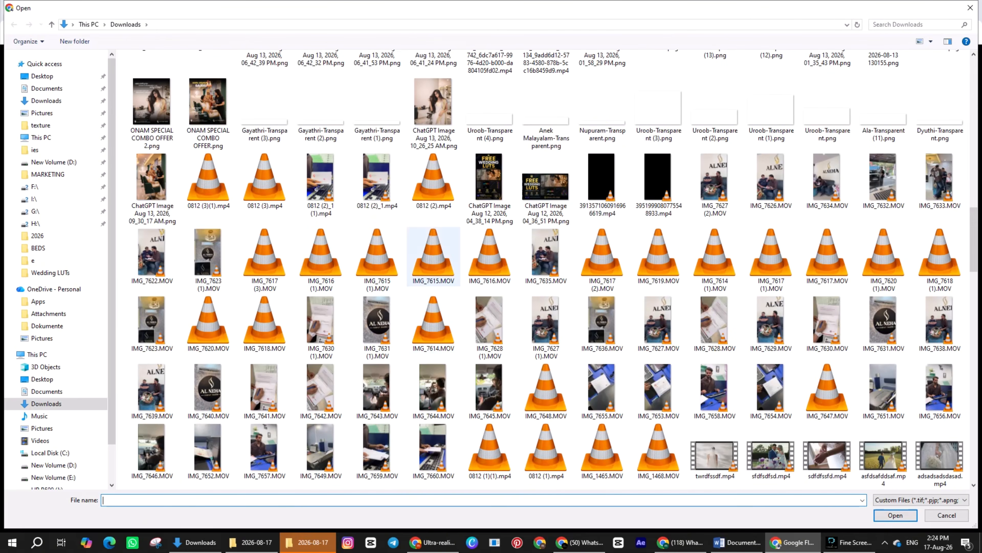
scroll(433, 302, "up", 5)
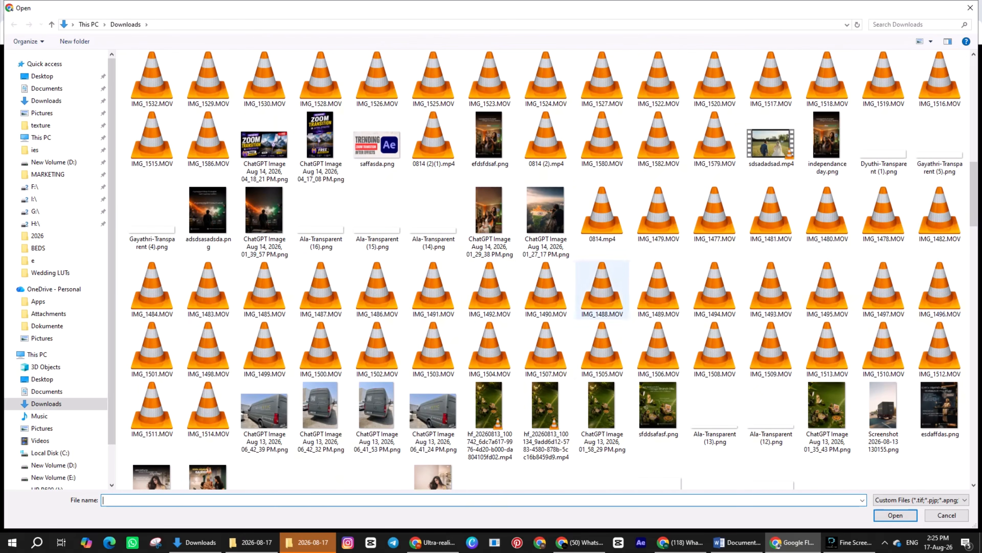
scroll(378, 418, "up", 5)
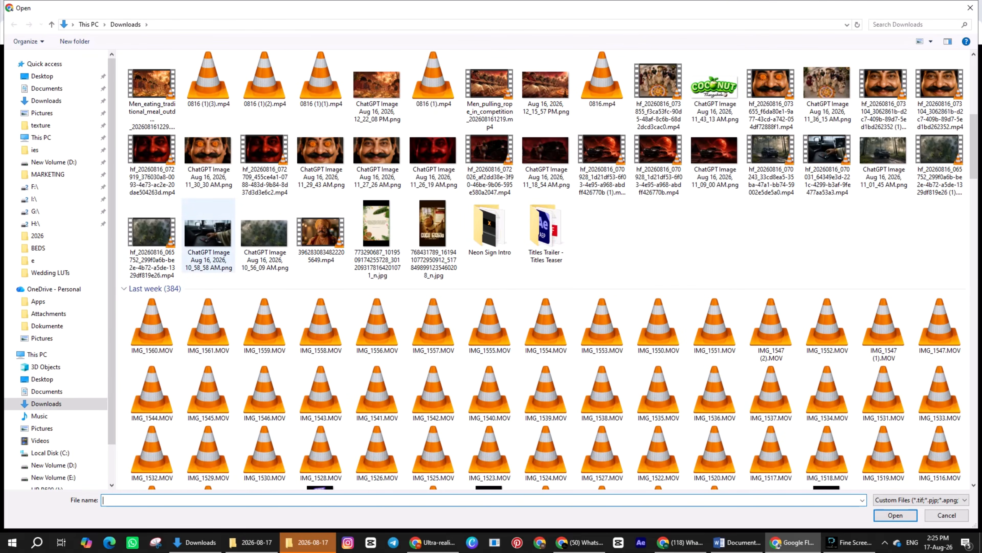
left_click(265, 236)
left_click(895, 515)
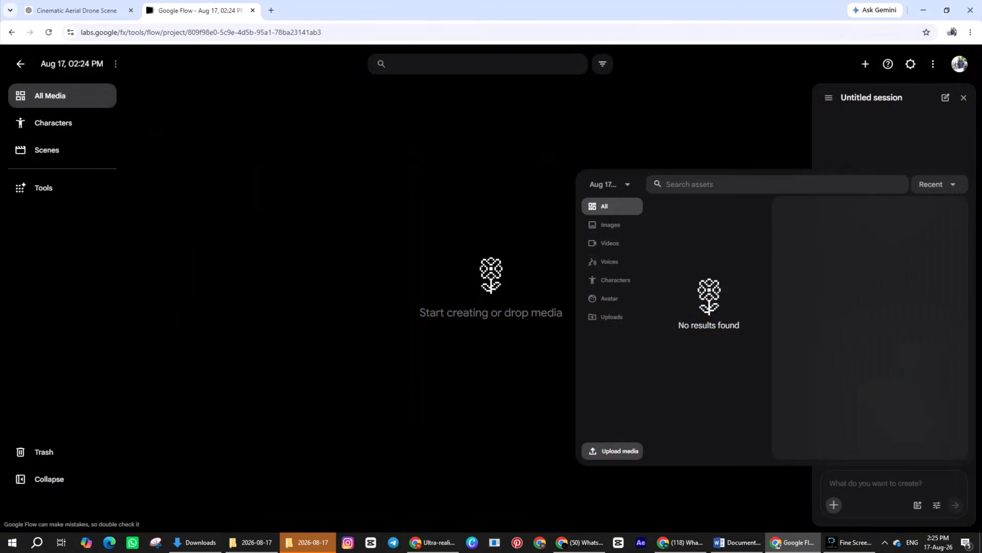
left_click(595, 340)
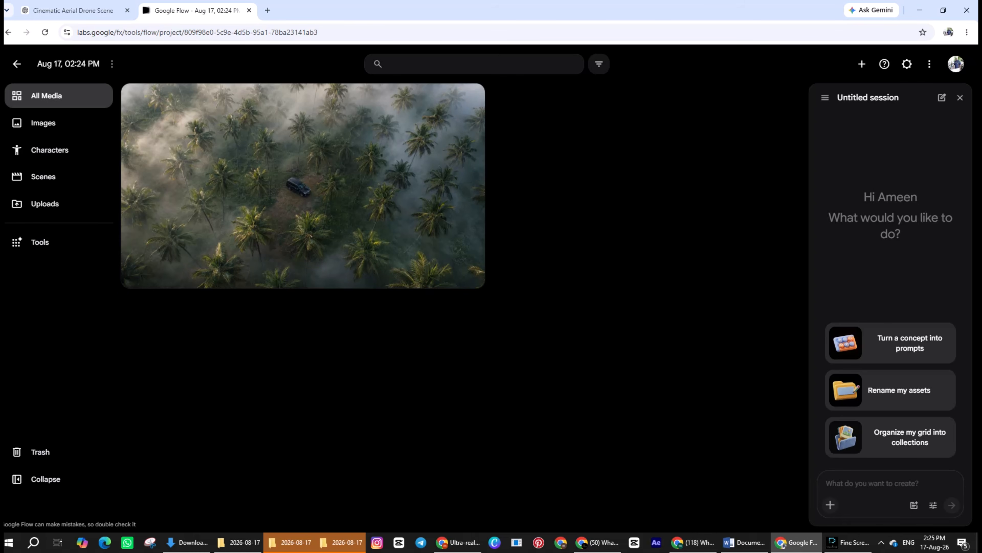
Step: Generate a video from the uploaded image with the prompt "ANIMATE THIS IMAGE LIKE A CINEMATIC DRONE VIEW AND DONT CHANGE ANYTHING IN THE IMAGE"
left_click(830, 504)
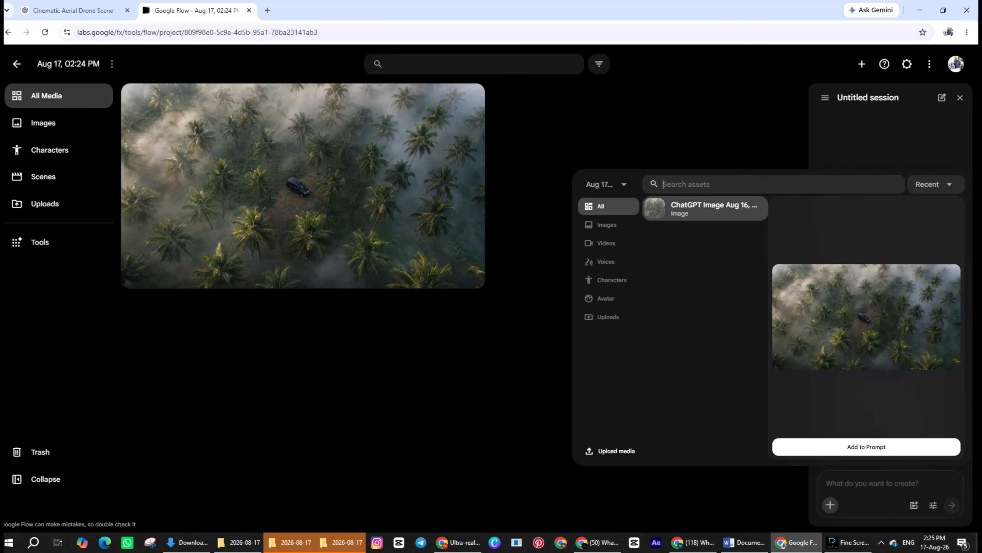
left_click(867, 447)
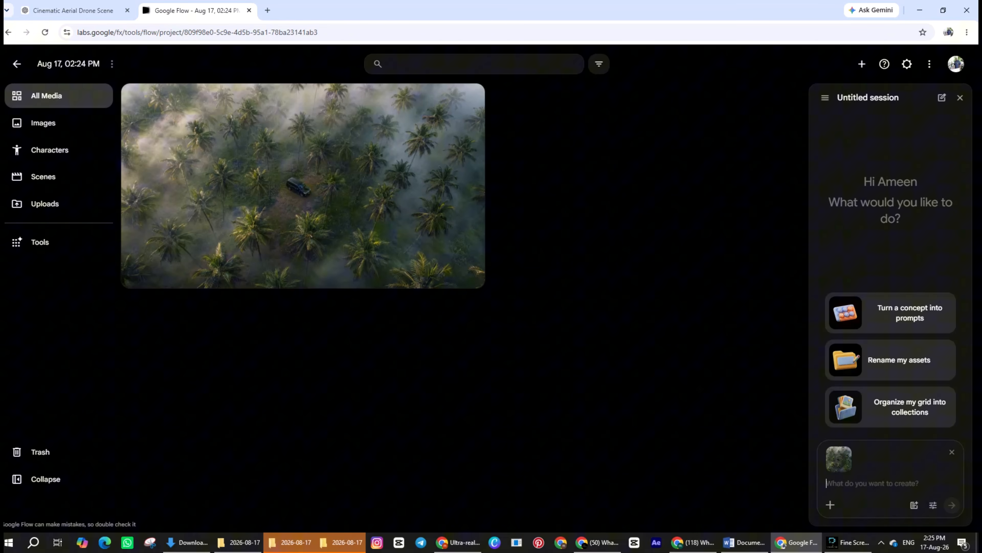
type("ANIMATE THIS IMAGE LIKE A C")
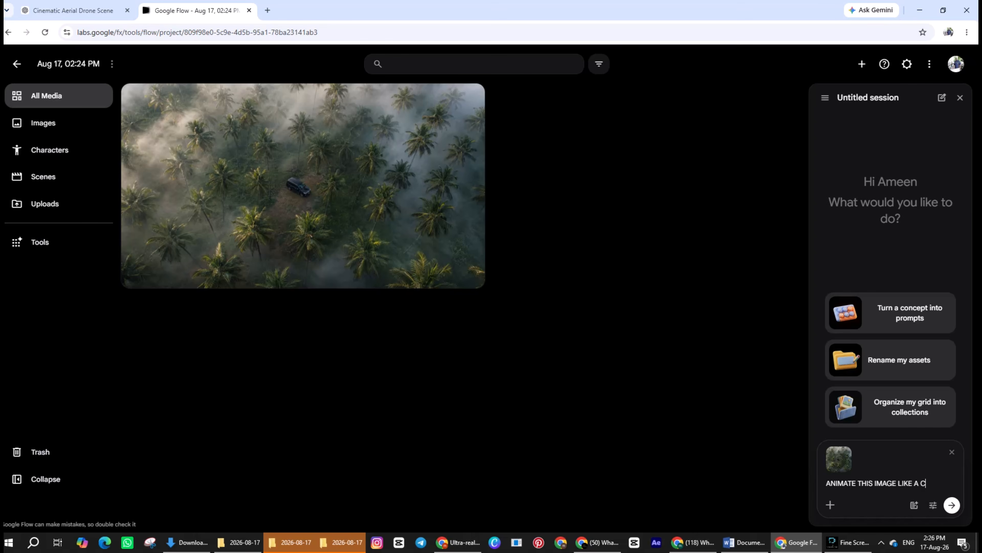
type("INEMATIC DRONE VIEW AND DO")
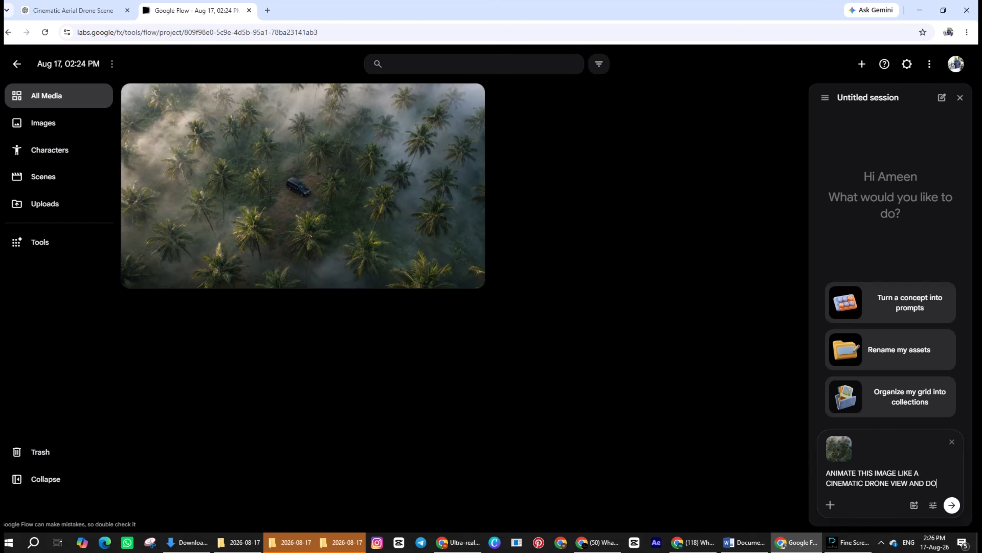
type("CHANGE ANYTHING IN THE IMAGE")
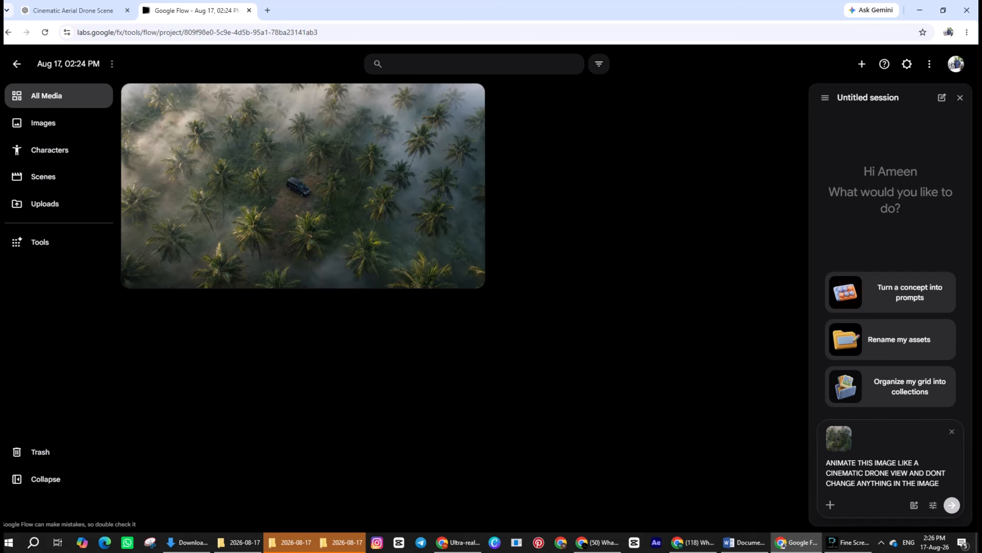
left_click(952, 504)
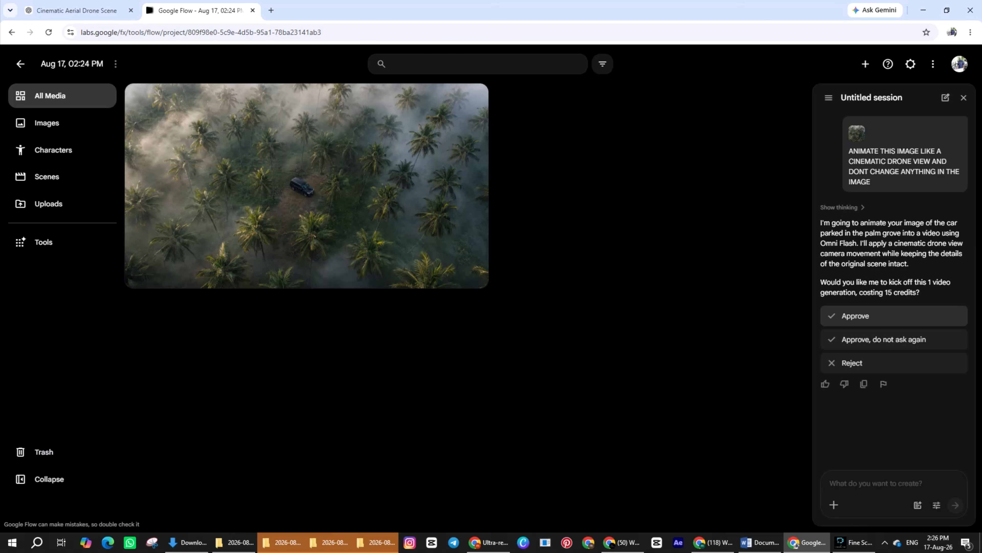
left_click(894, 316)
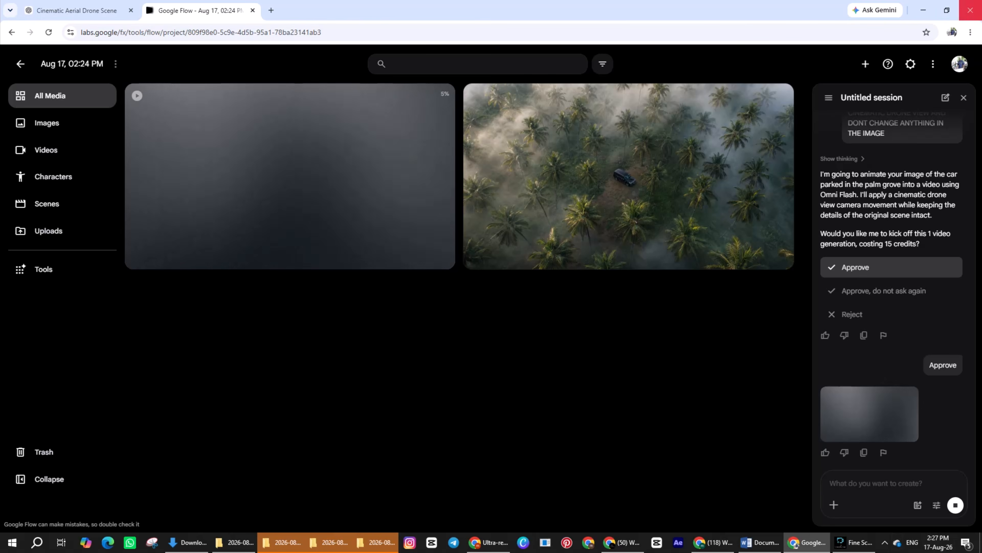
Step: Check the account's remaining Google Flow credits
left_click(959, 64)
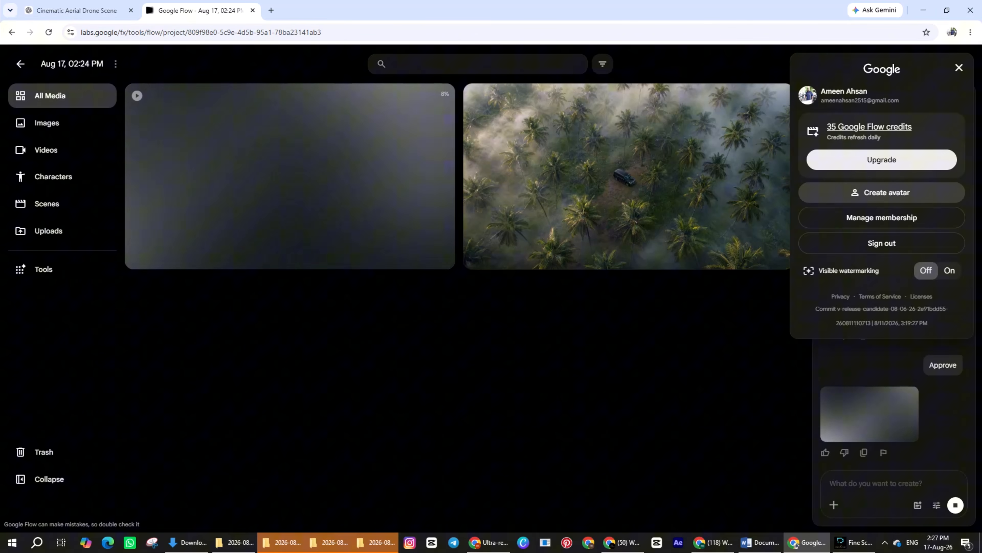
left_click(959, 67)
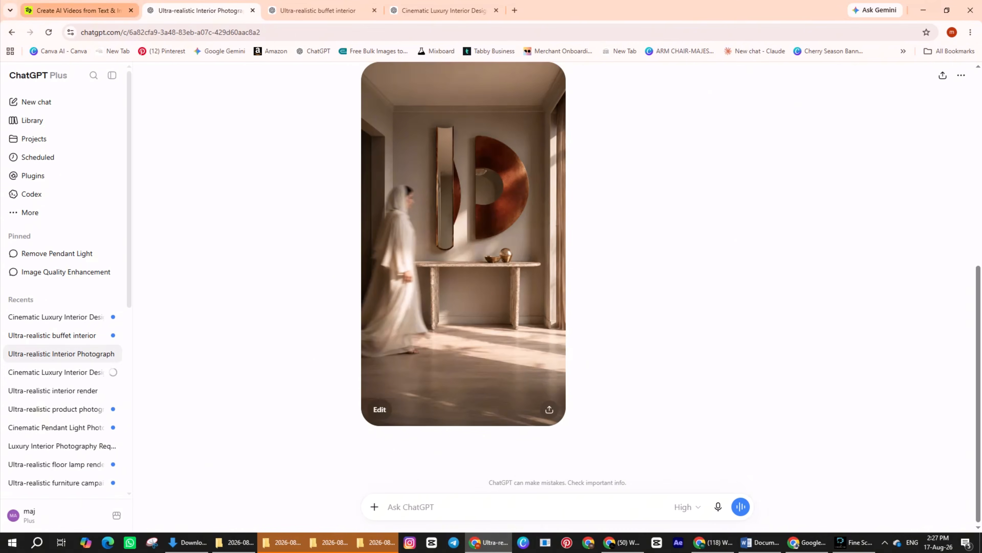
Step: Switch to the Higgsfield video creator and choose the picture of the SUV in the forest as start frame for a Kling 3.0 video
left_click(79, 10)
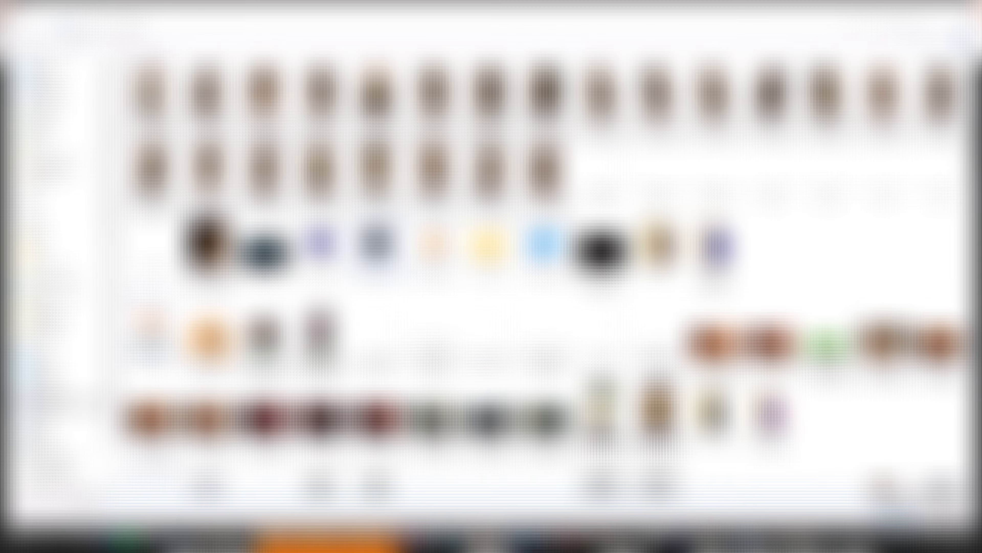
scroll(377, 244, "down", 7)
scroll(377, 244, "up", 3)
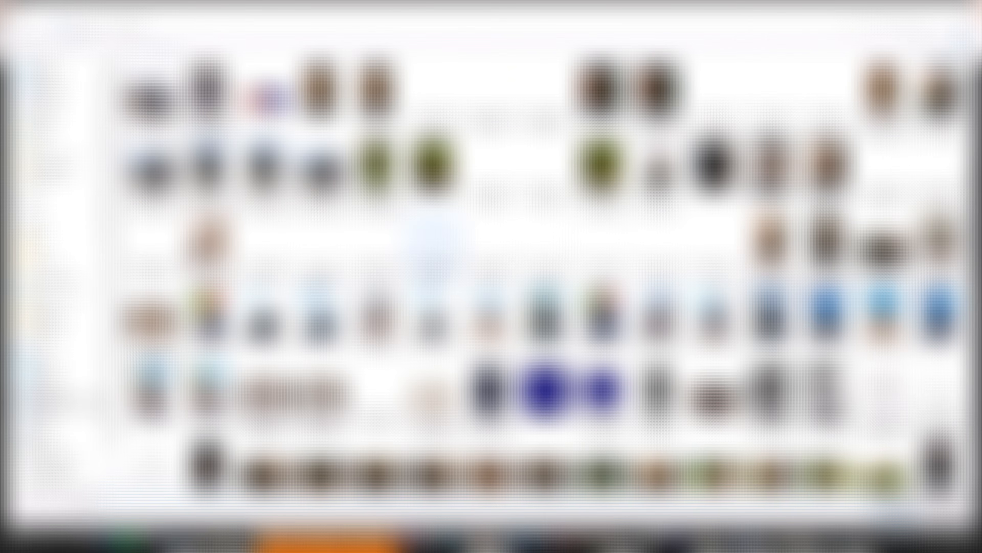
scroll(434, 248, "up", 6)
scroll(434, 247, "down", 6)
scroll(434, 247, "up", 6)
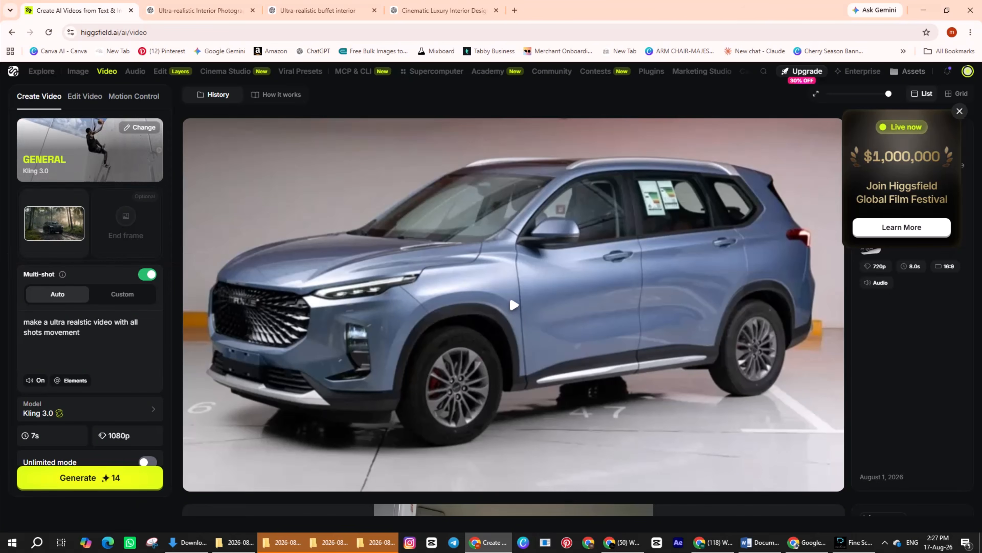
scroll(90, 288, "down", 1)
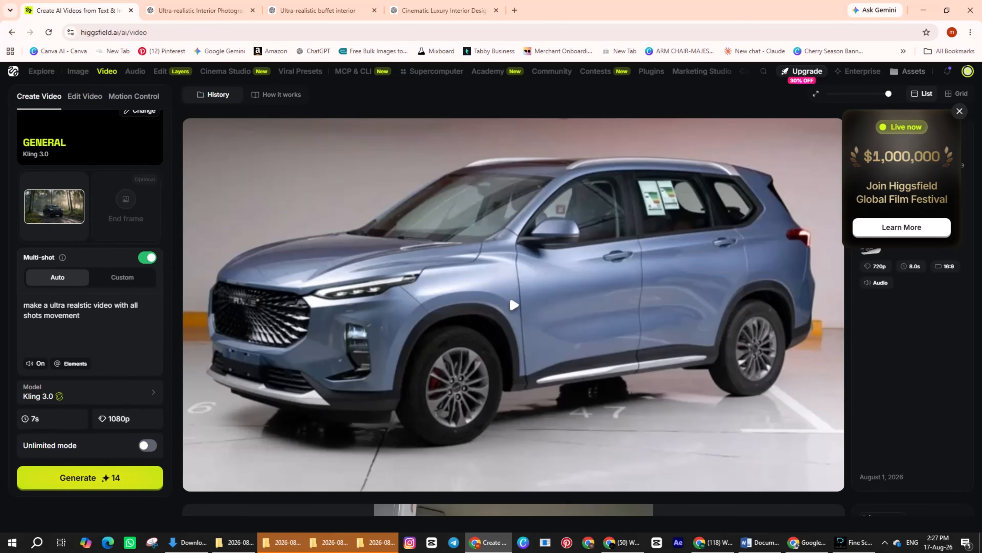
Step: Switch to the Downloads folder in File Explorer and open the SUV clip among yesterday's files for viewing
left_click(181, 542)
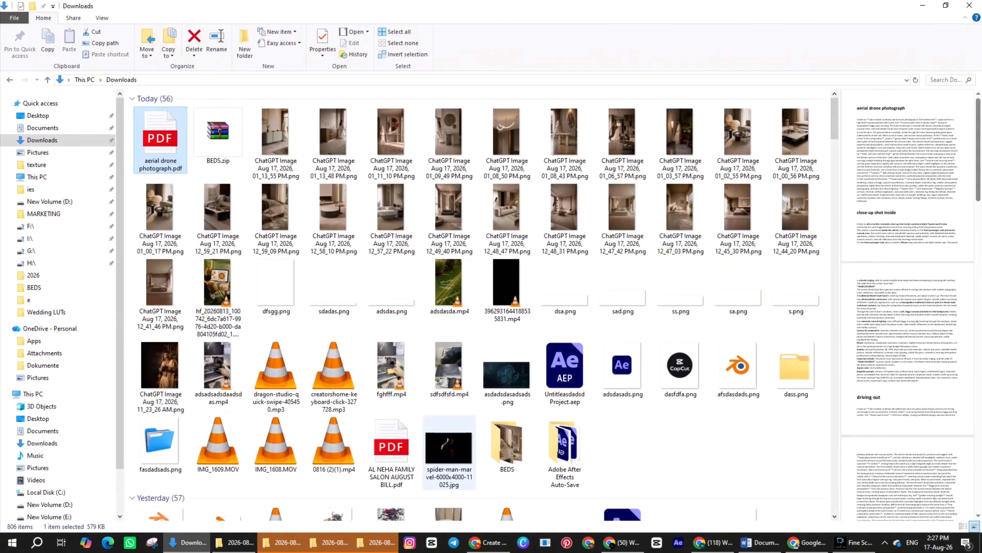
scroll(507, 426, "down", 5)
double_click(623, 375)
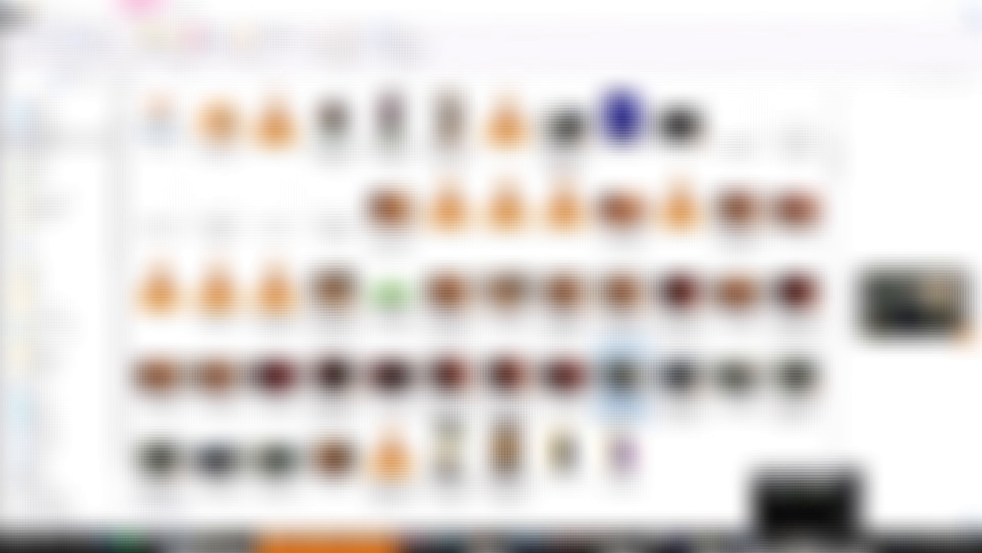
Step: Switch to Google Flow and open the generated drone-view video of the SUV in the palm grove for viewing
left_click(807, 542)
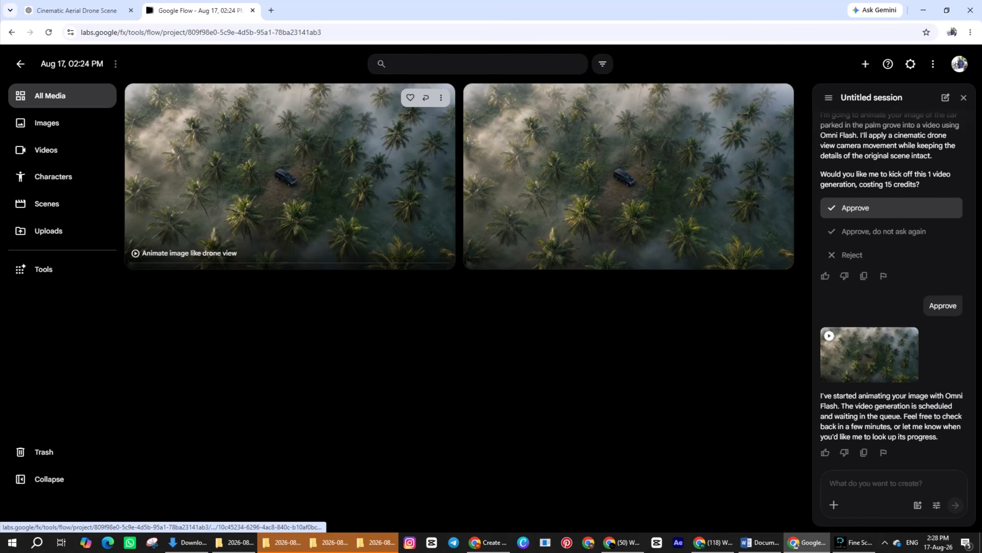
left_click(297, 182)
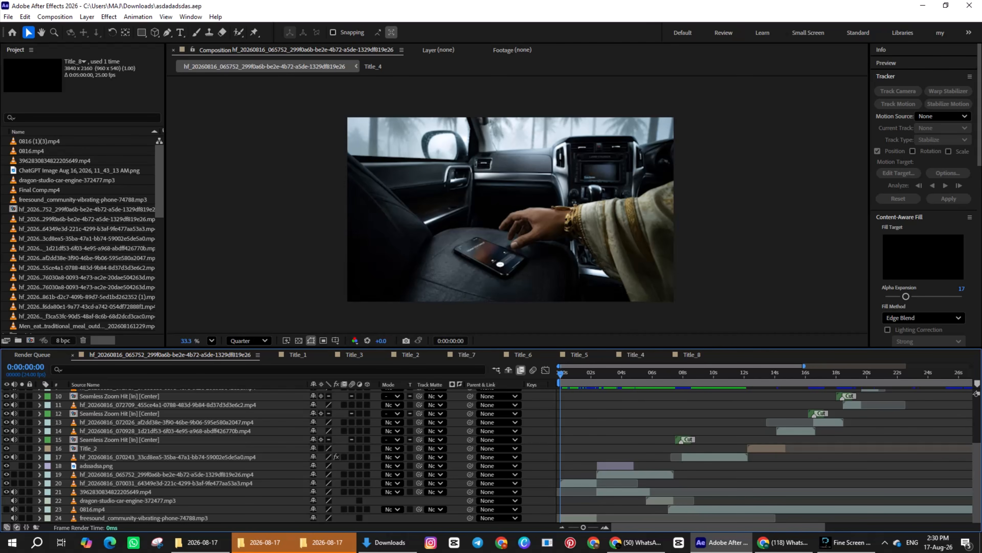
Step: Switch to After Effects and play the composition's opening, from the car interior shot to the aerial palm grove shot
key("space")
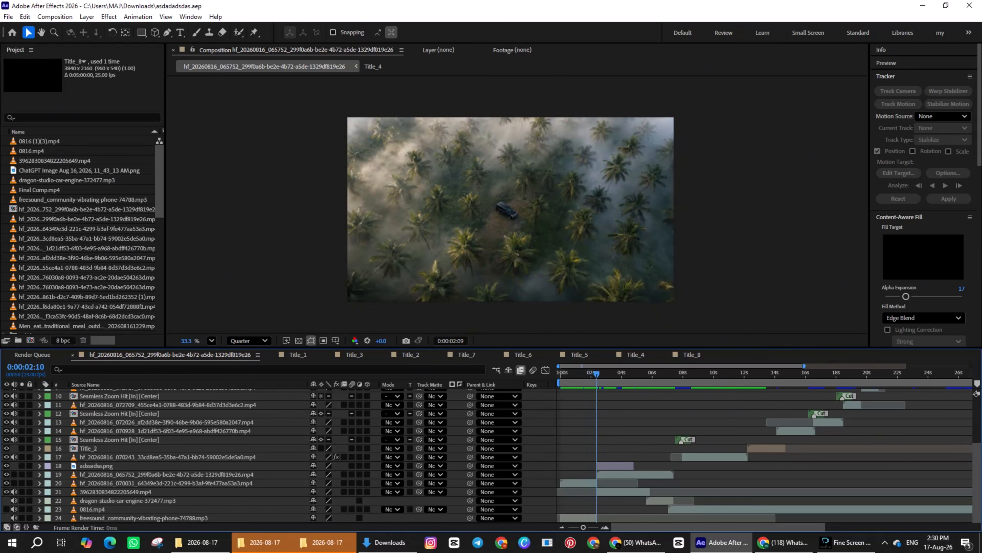
key("space")
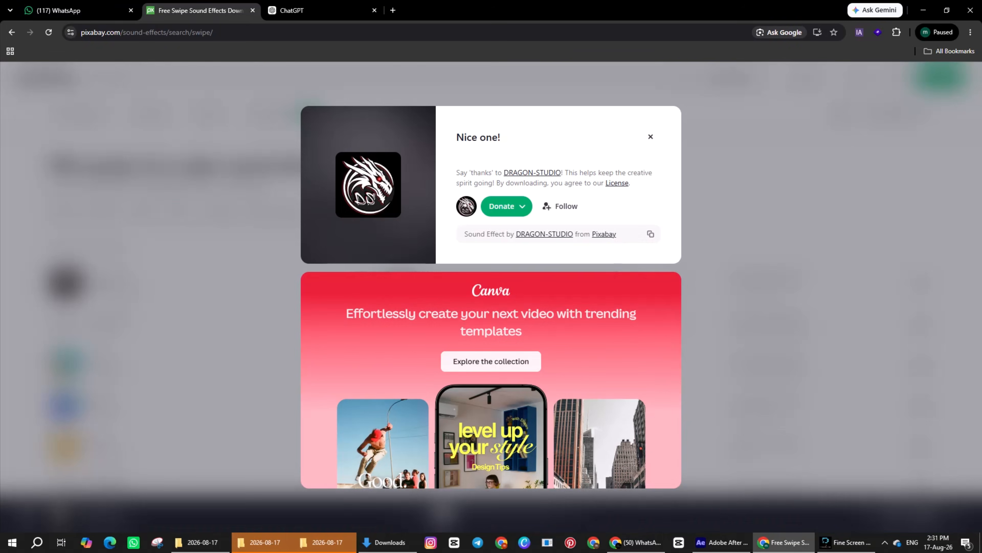
Step: On Pixabay, dismiss the thank-you dialog and search the sound effects for "phone ringing"
key("Escape")
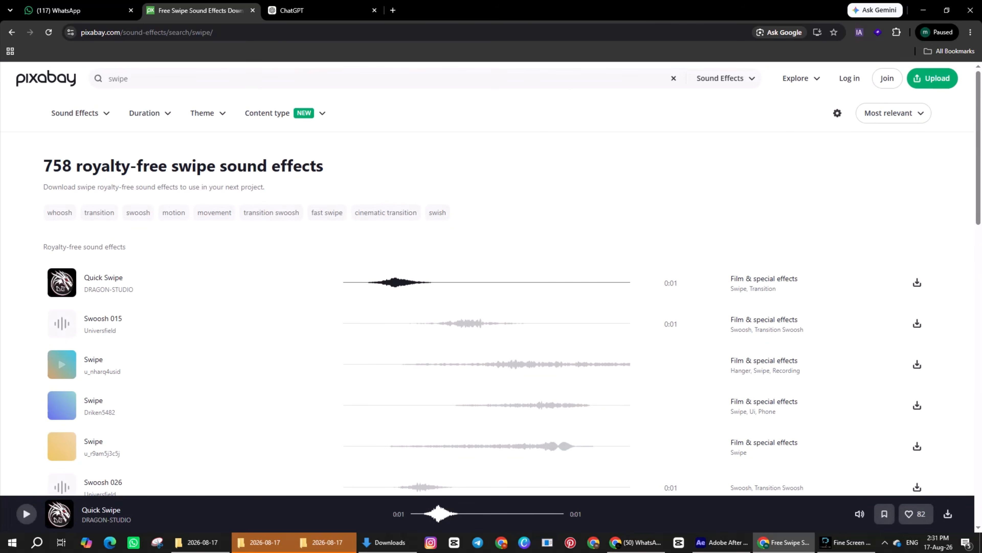
left_click(128, 79)
key("ctrl+a")
type("p")
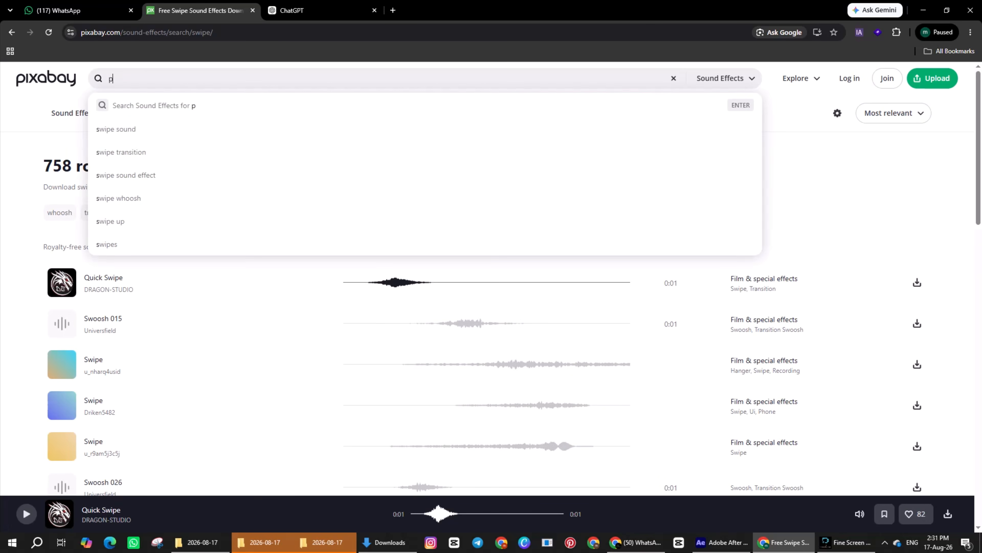
type("hone ringing")
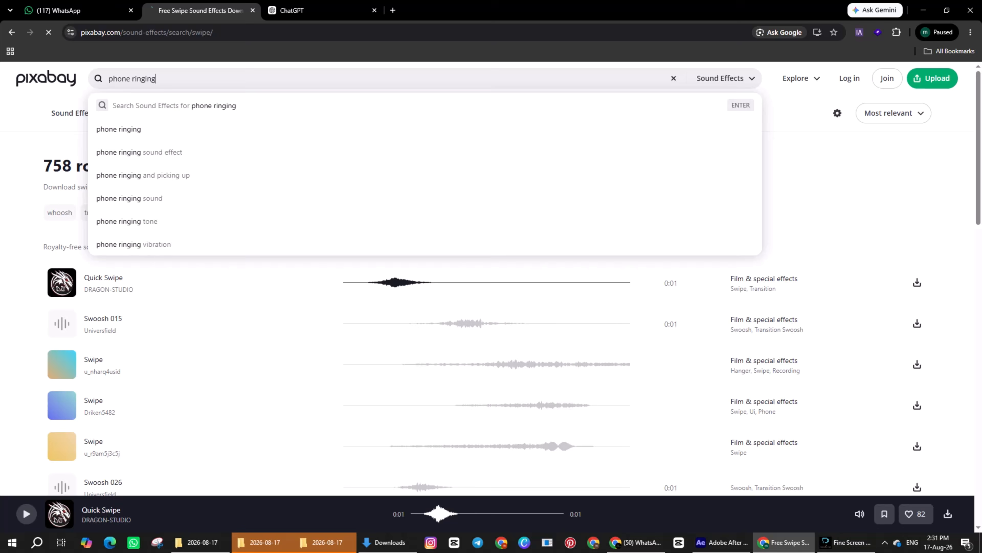
key("Return")
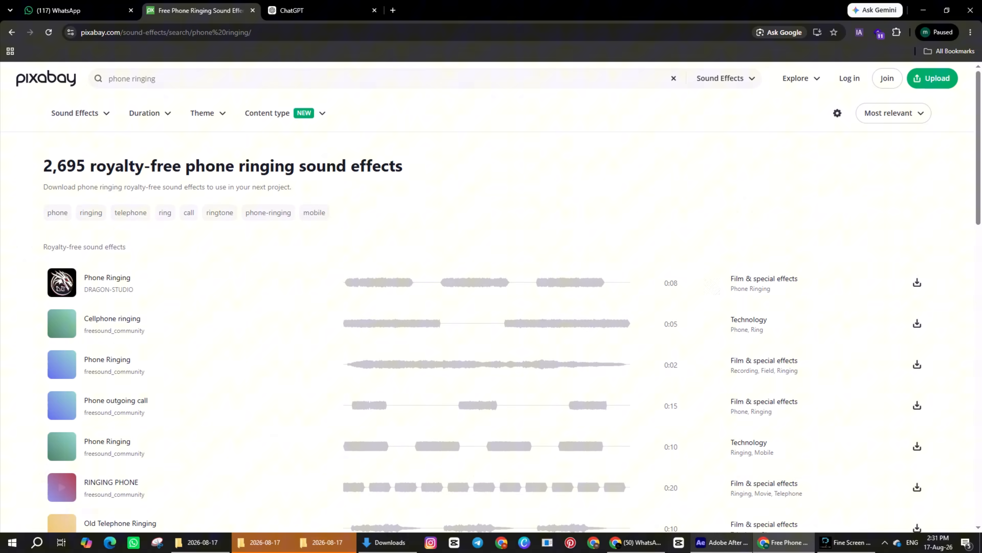
Step: Switch to After Effects and set frame blending to Pixel Motion for the car interior clip at the start of the timeline
left_click(721, 542)
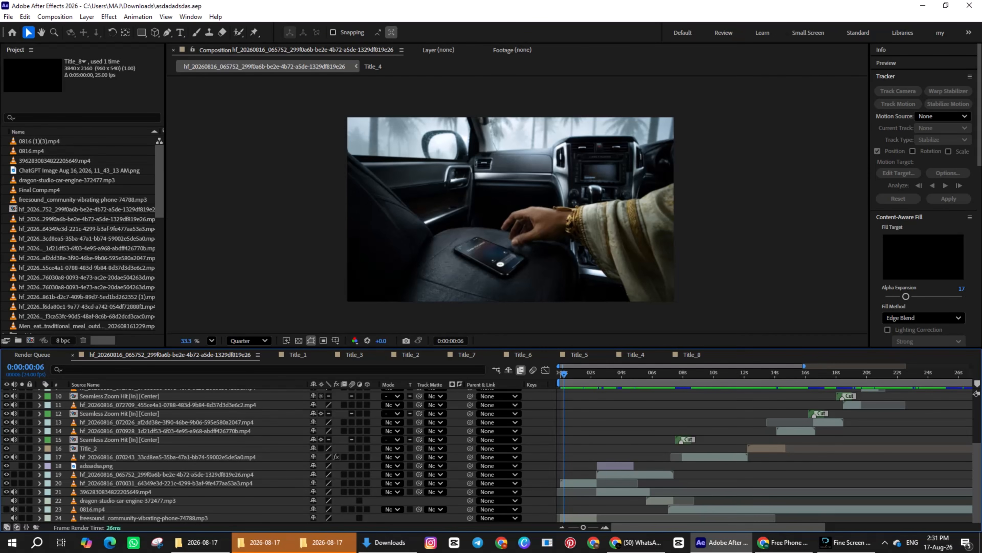
right_click(568, 483)
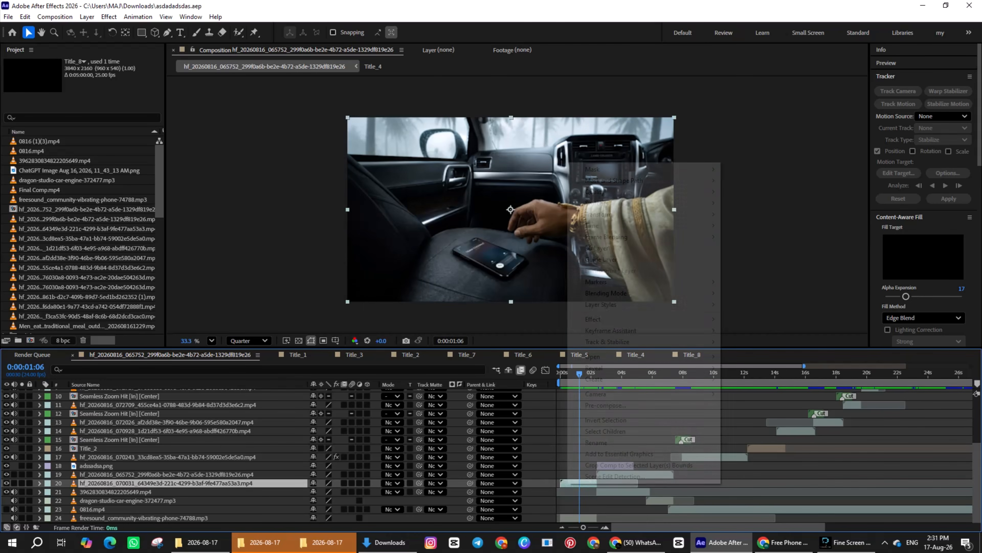
mouse_move(619, 236)
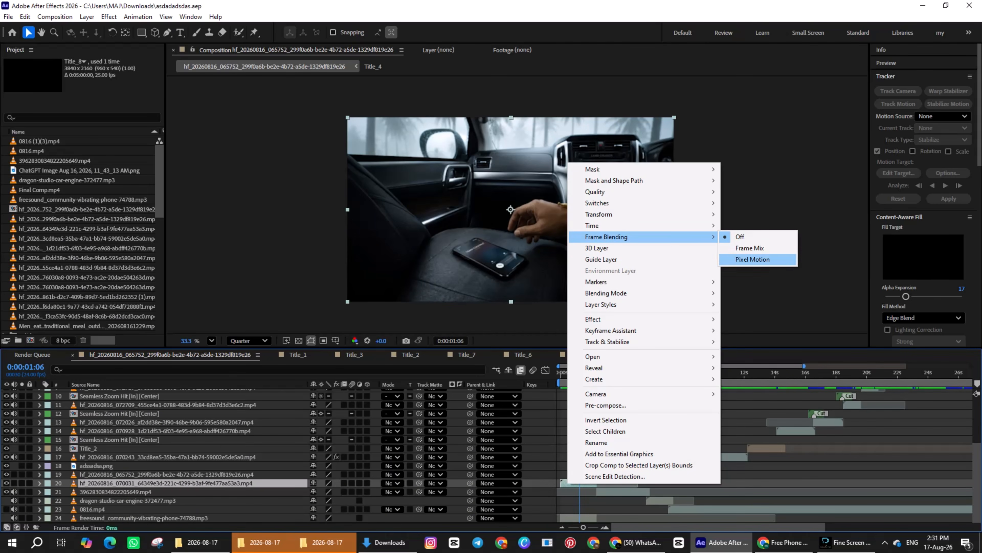
left_click(753, 259)
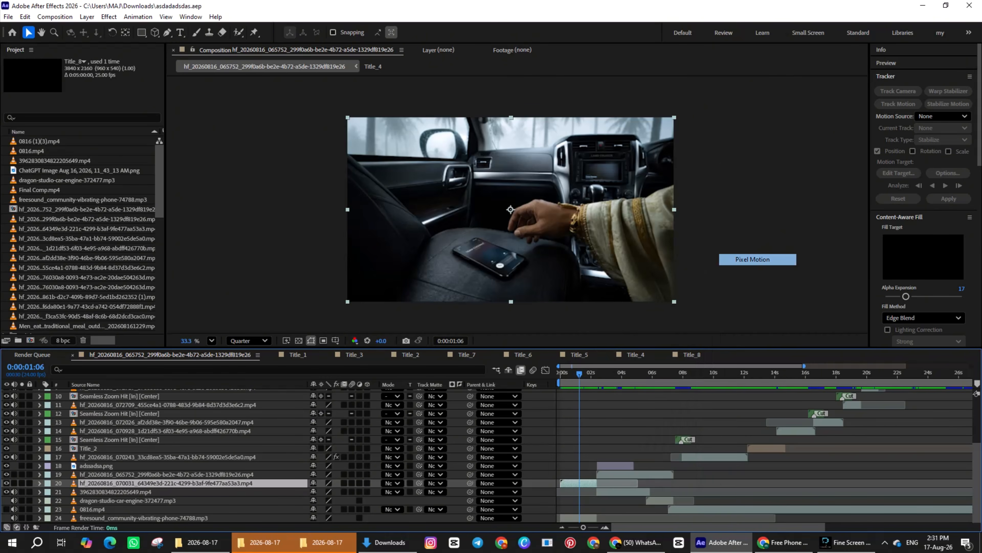
Step: Preview the composition from its start until the Malayalam title shows over the aerial palm grove shot
key("Home")
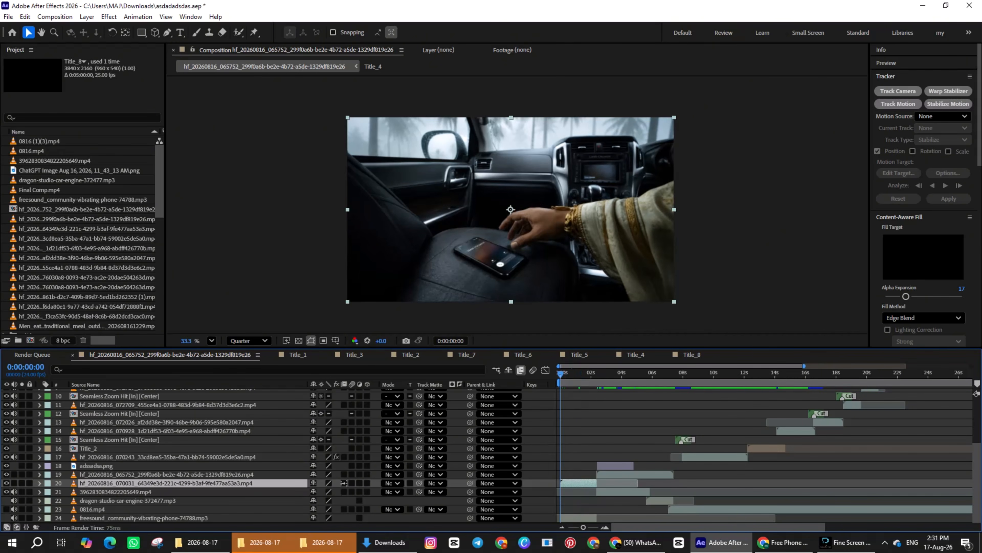
key("space")
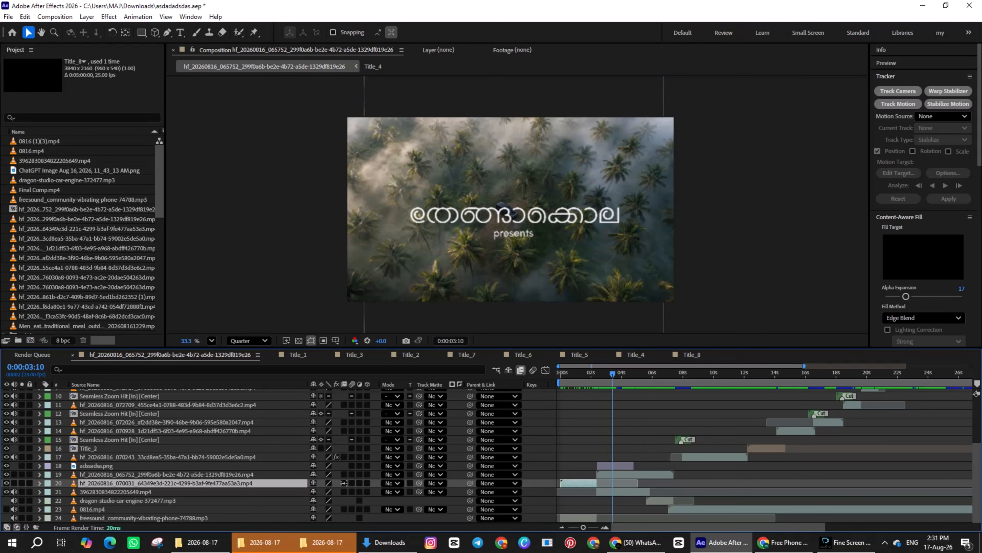
left_click_drag(613, 373, 612, 373)
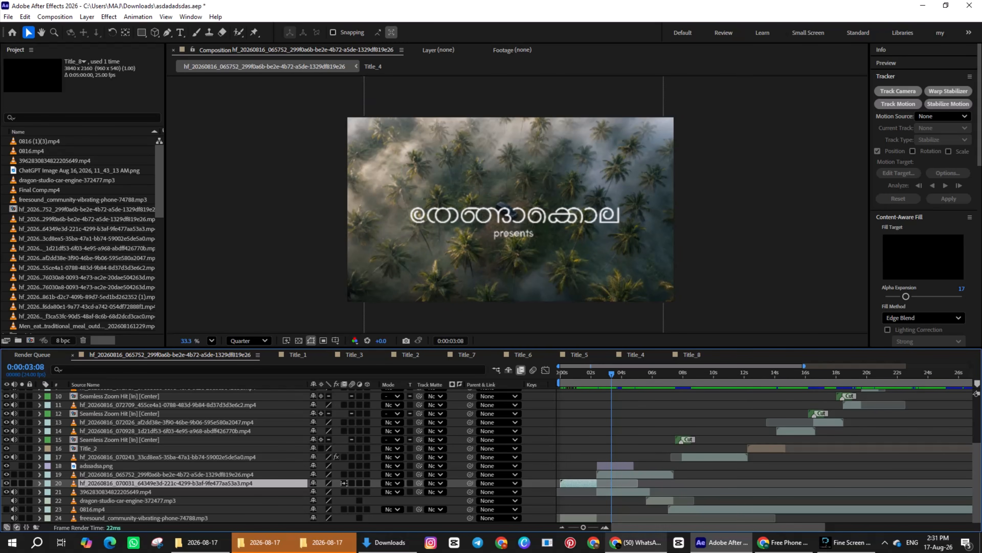
Step: Switch to an empty Chrome window, open malayalamfontgenerator.com and maximize the window
left_click(636, 542)
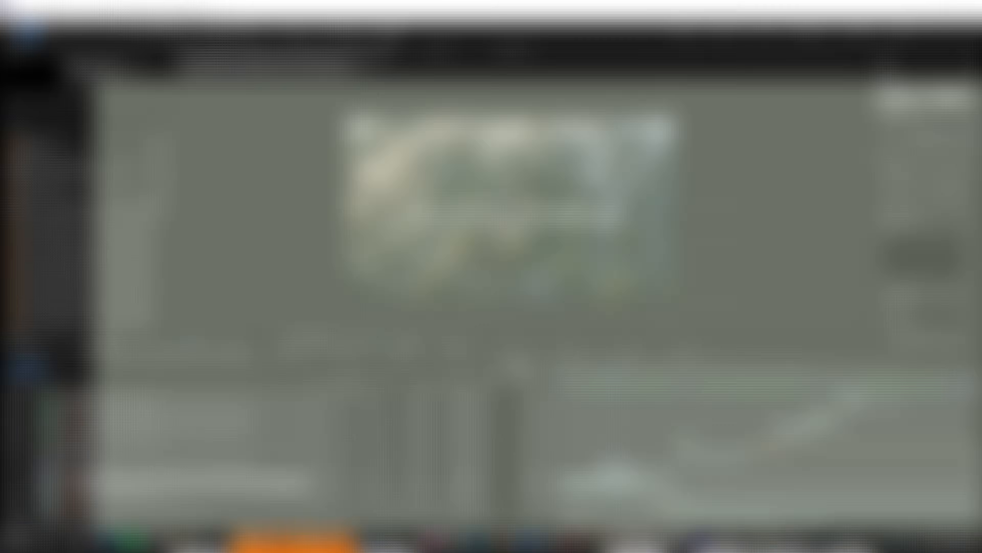
left_click(594, 542)
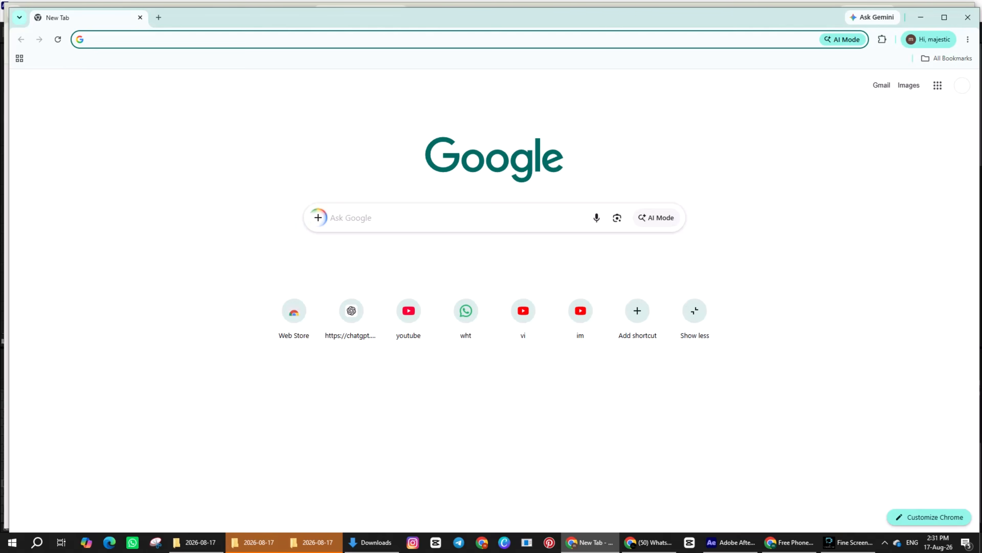
left_click(247, 39)
type("mala")
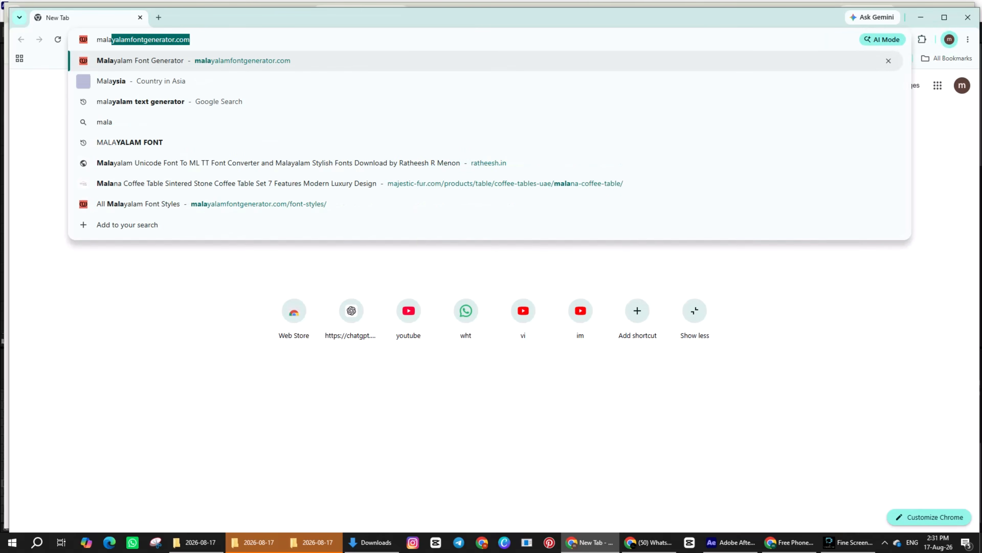
key("Return")
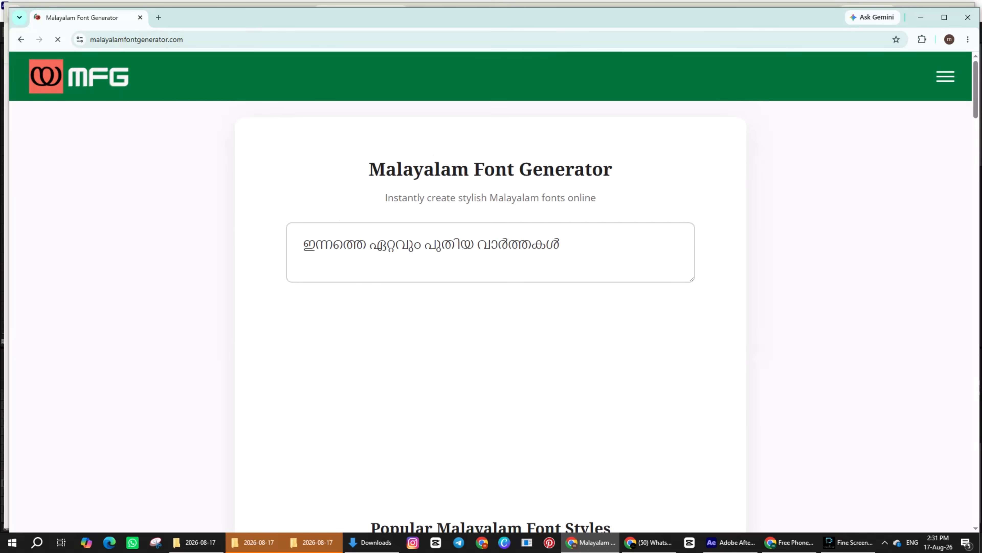
left_click(945, 17)
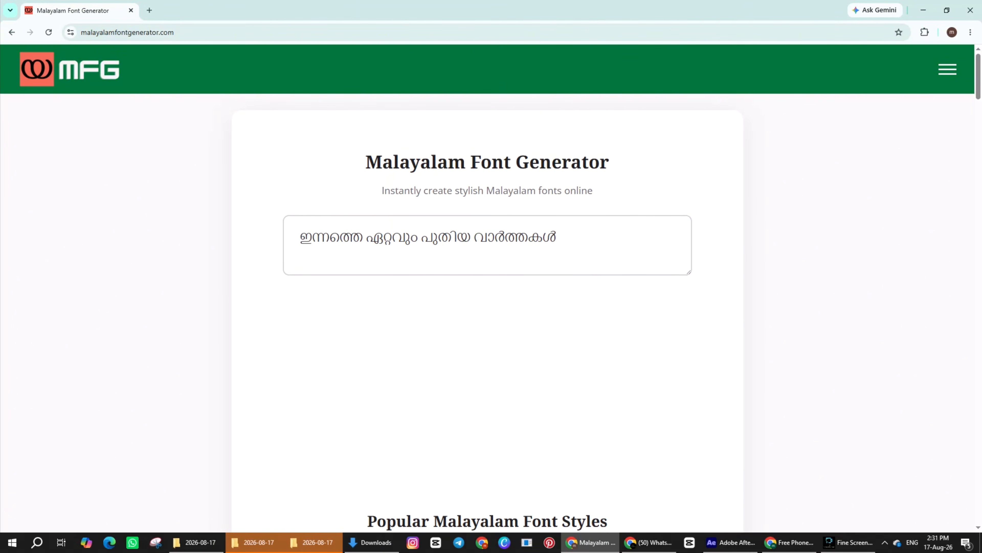
Step: Examine the generator's sample text field and the popular Malayalam font styles with their download formats
left_click_drag(558, 238, 299, 237)
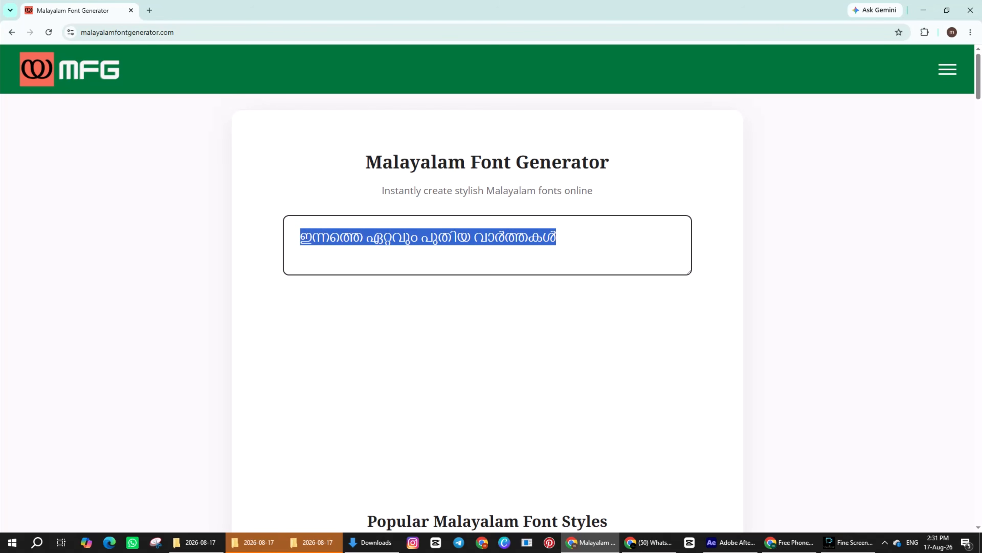
left_click(418, 237)
scroll(487, 289, "down", 10)
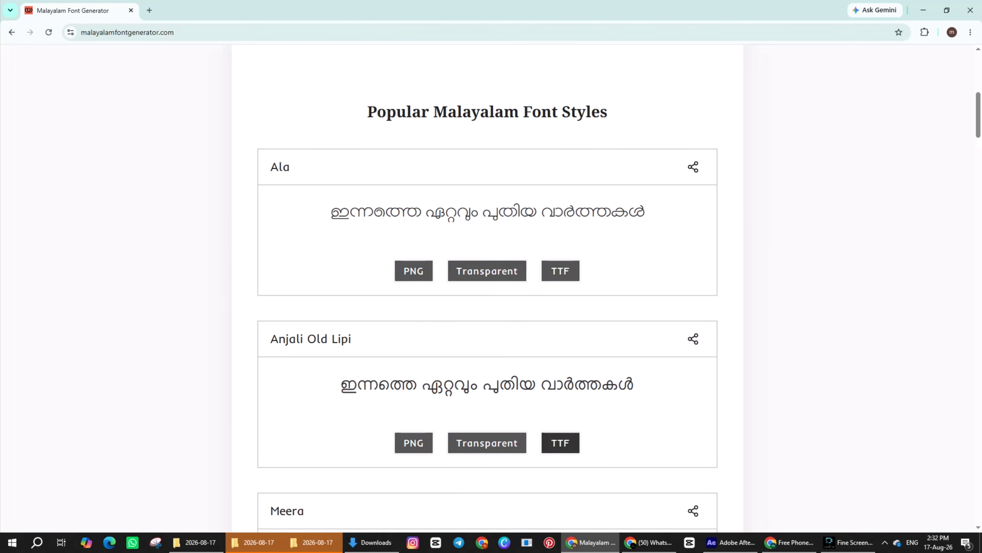
Step: Switch to After Effects and expand the transform properties of the PNG title layer
left_click(731, 542)
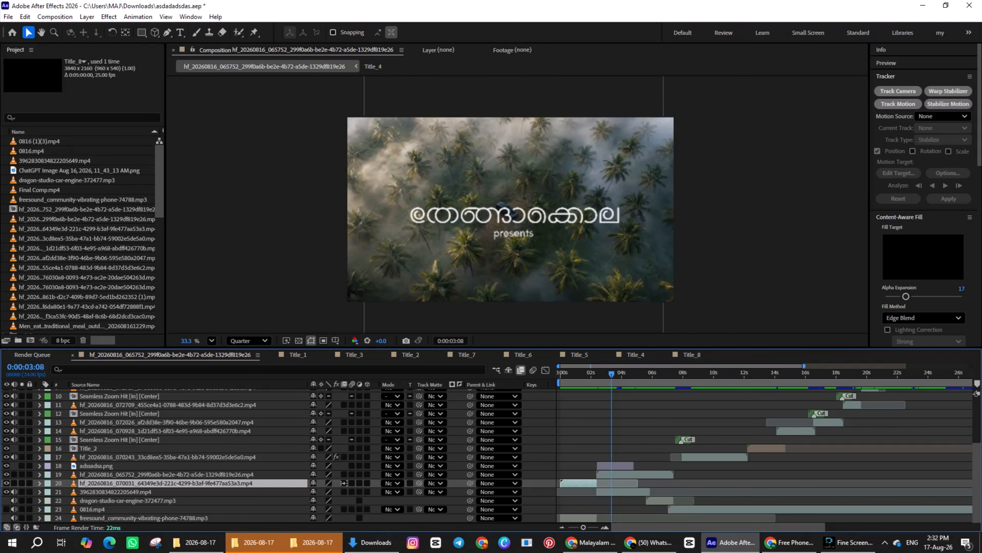
left_click(616, 465)
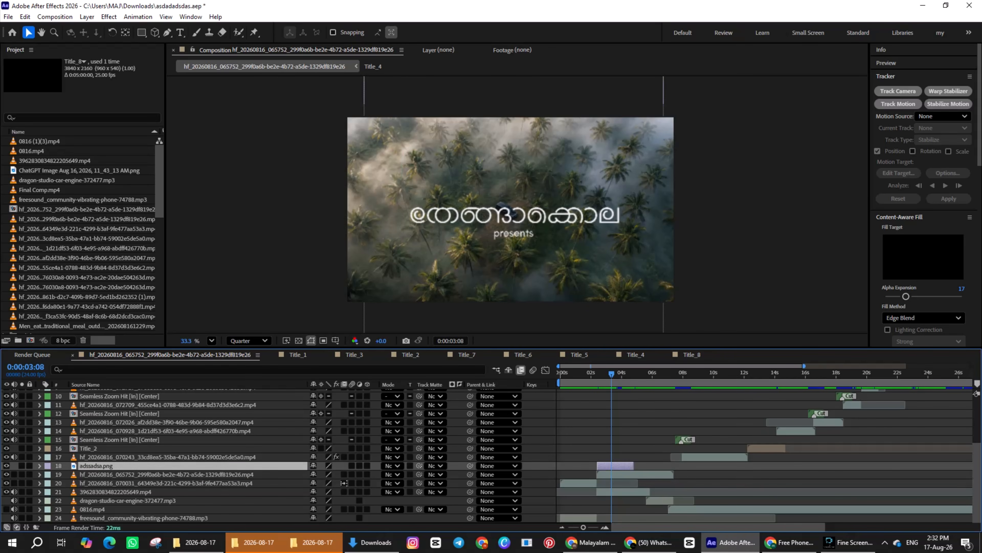
left_click(40, 465)
scroll(491, 456, "down", 1)
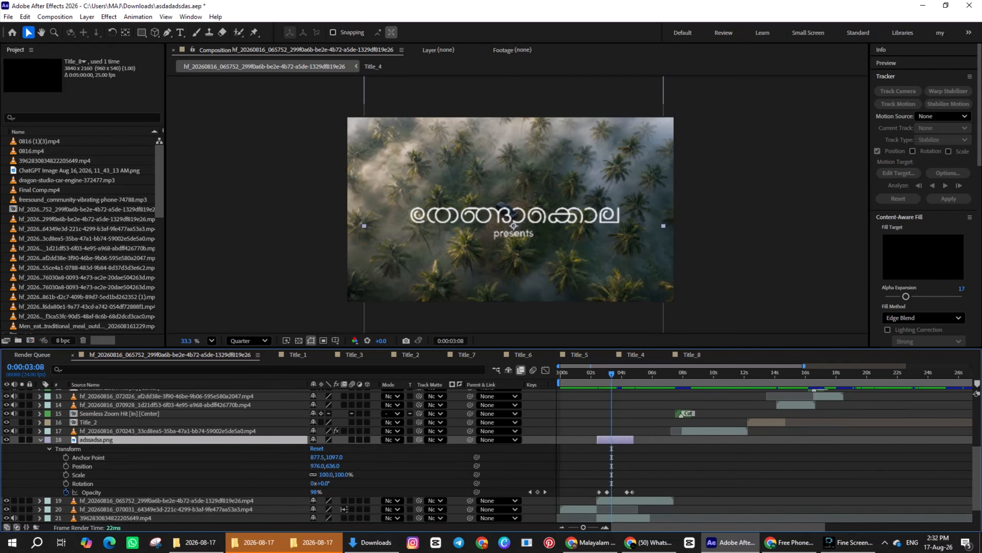
Step: Apply Easy Ease to all opacity keyframes of the title layer and scrub through its fade
mouse_move(611, 373)
left_mouse_down()
mouse_move(600, 374)
mouse_move(625, 374)
left_mouse_up()
left_click_drag(643, 484, 597, 494)
key("F9")
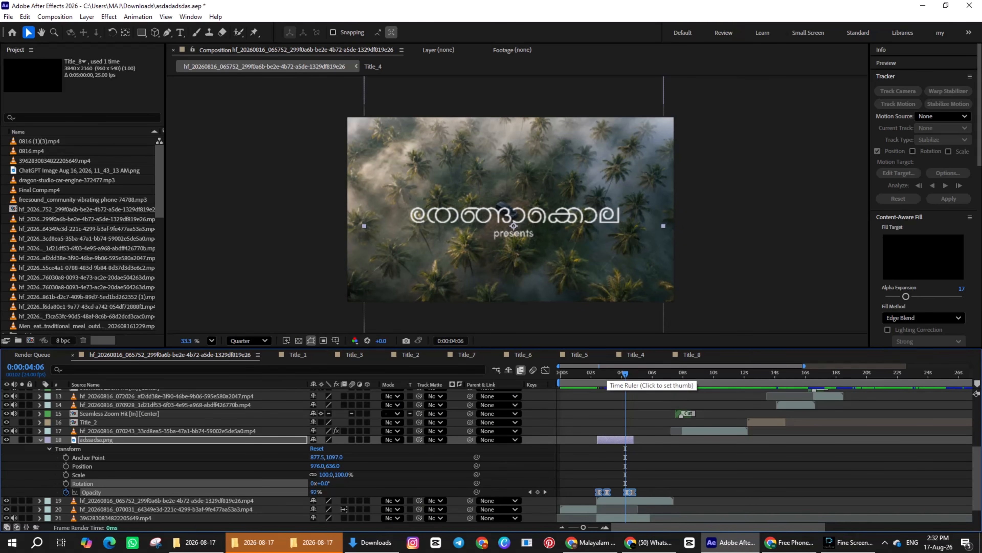
mouse_move(609, 374)
left_mouse_down()
mouse_move(597, 373)
mouse_move(625, 373)
mouse_move(599, 374)
left_mouse_up()
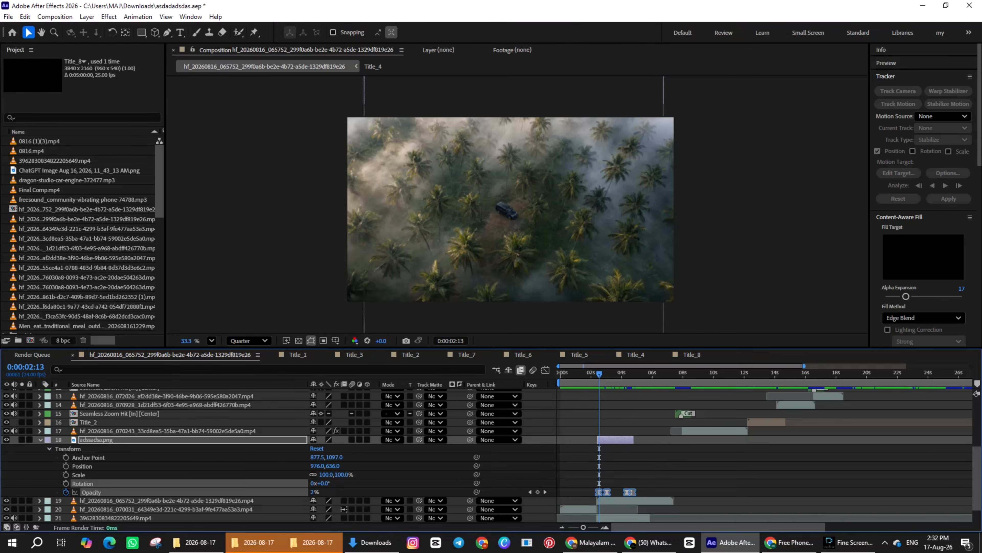
Step: Delete all opacity keyframes from the title layer
left_click(650, 467)
left_click_drag(637, 479, 594, 495)
key("Delete")
Step: Fade the title in with opacity keyframes of 0% at 0:00:02:11 and 100% at 0:00:03:03
left_click_drag(599, 373, 608, 374)
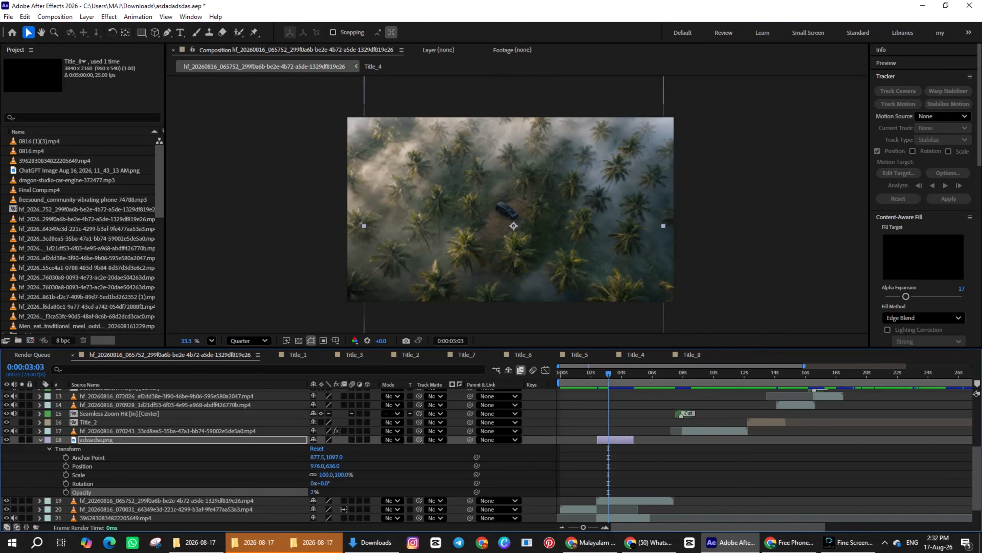
left_click_drag(314, 492, 358, 492)
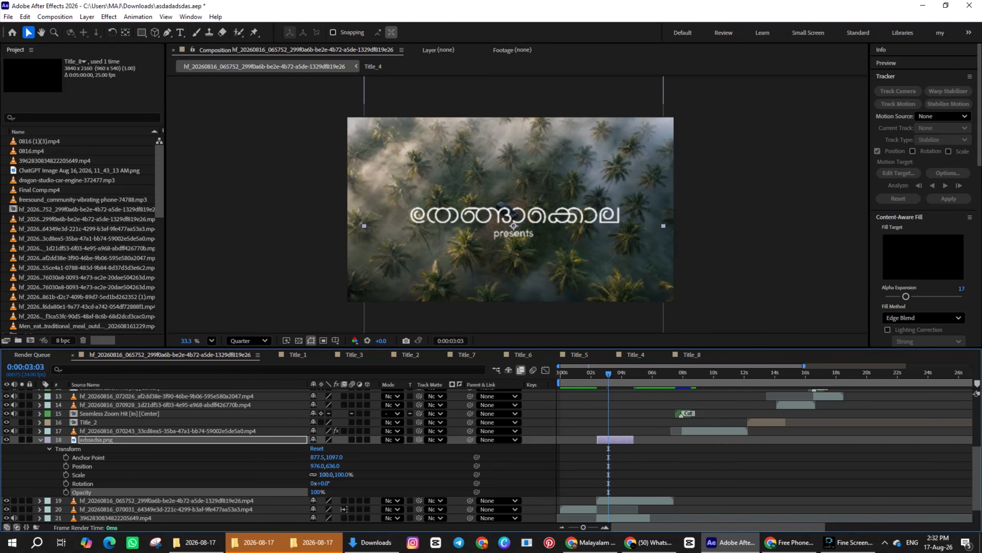
left_click(66, 492)
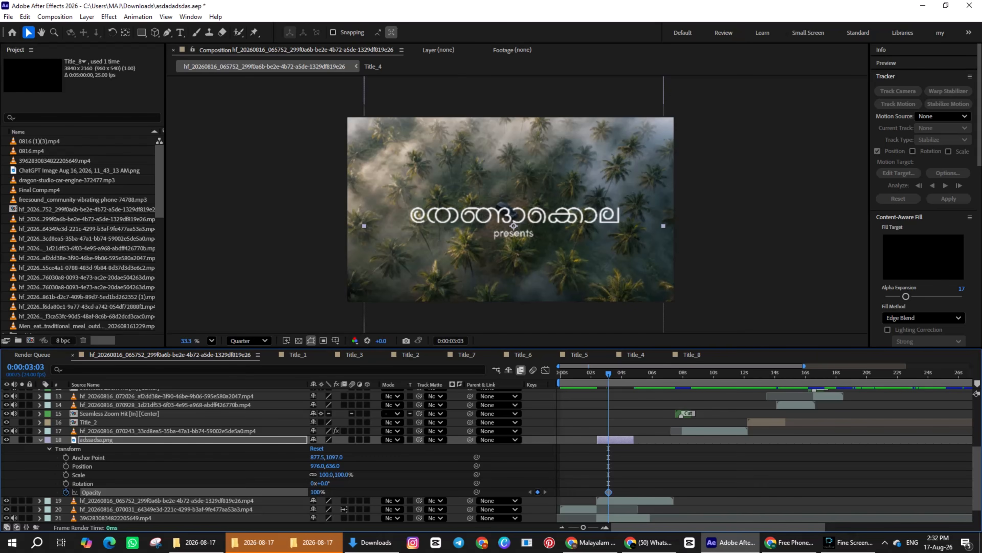
left_click_drag(608, 373, 598, 374)
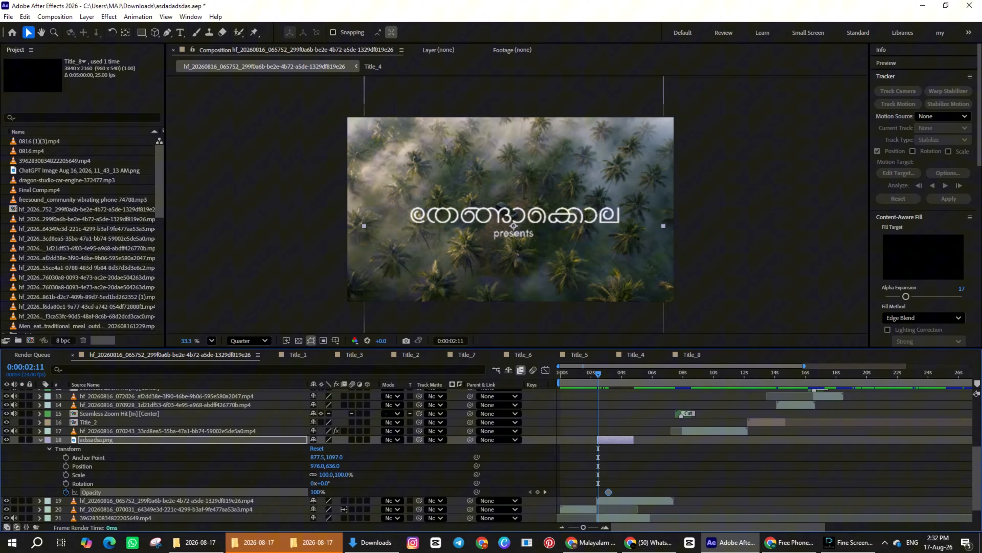
left_click_drag(315, 492, 271, 492)
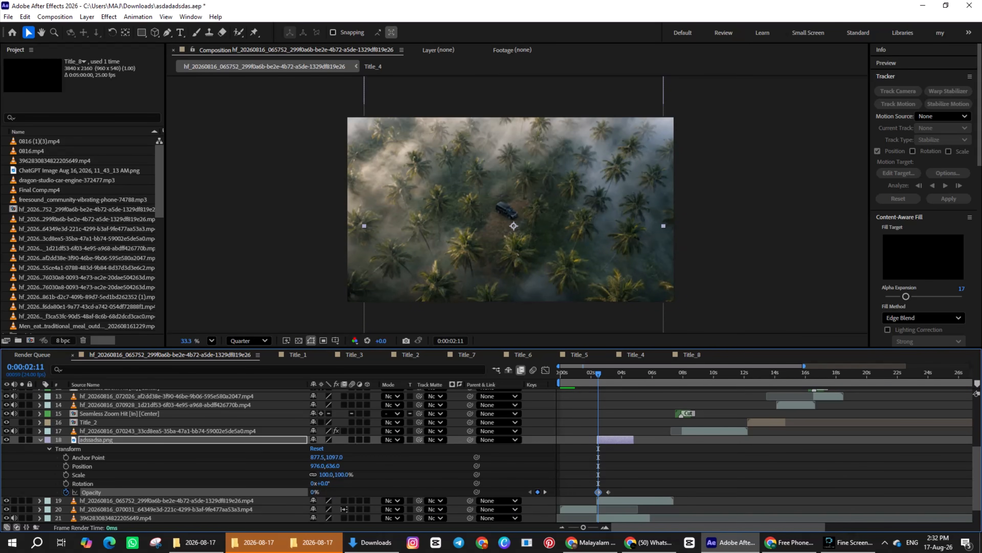
Step: Fade the title out by adding a 100% opacity keyframe at 0:00:04:08 and lowering the opacity at 0:00:04:18
key("space")
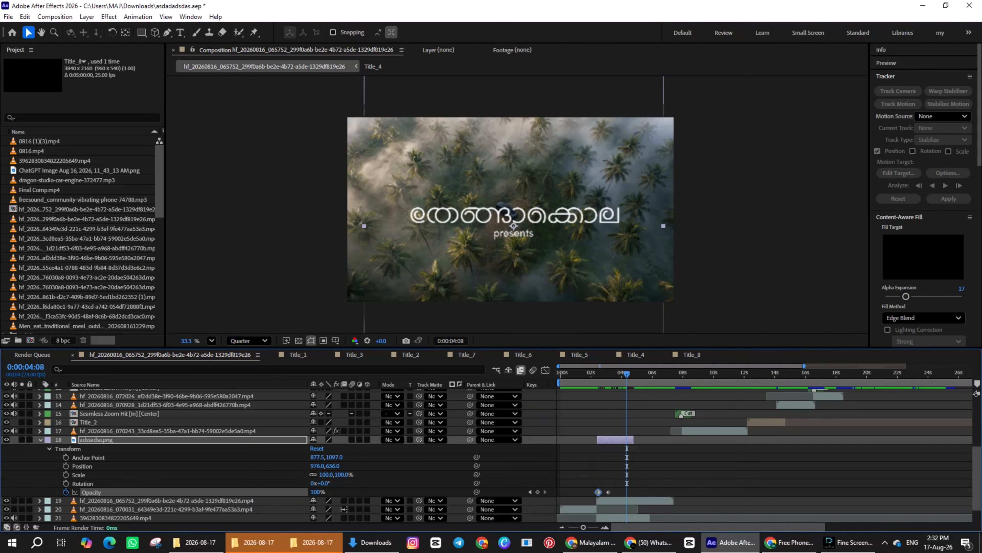
left_click(537, 492)
key("shift+Page_Down")
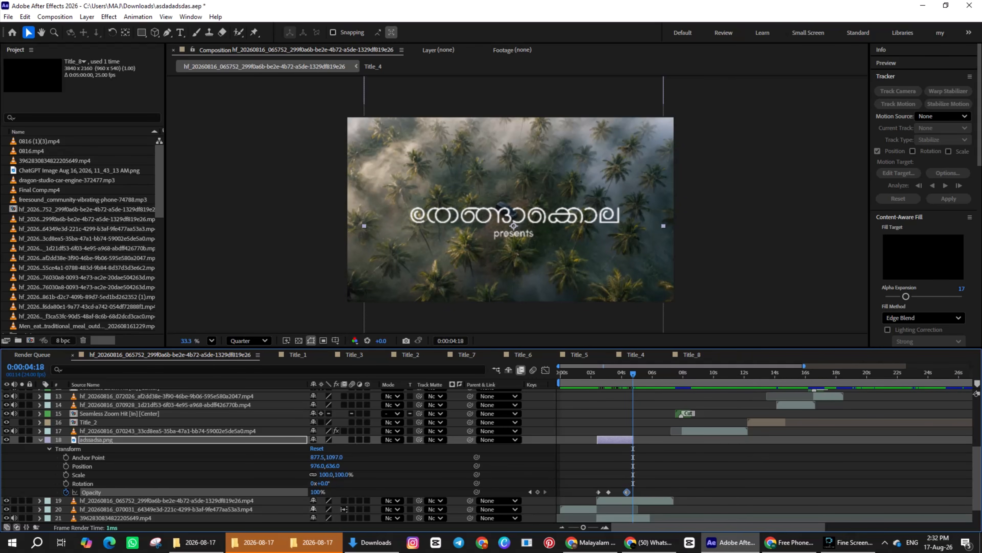
left_click_drag(315, 492, 271, 492)
Step: Collapse the title layer's properties and preview the composition from just after the title through the forest road shot
left_click_drag(633, 374, 670, 373)
key("u")
key("space")
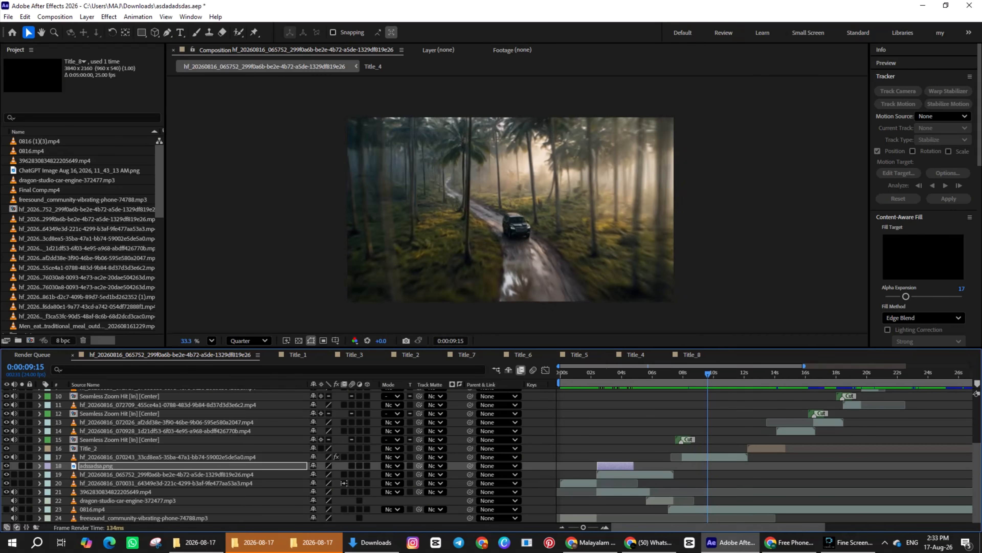
Step: Preview the Seamless Zoom Hit transition from the wheel close-up at 0:00:07:23 into the forest road shot
left_click_drag(729, 374, 682, 374)
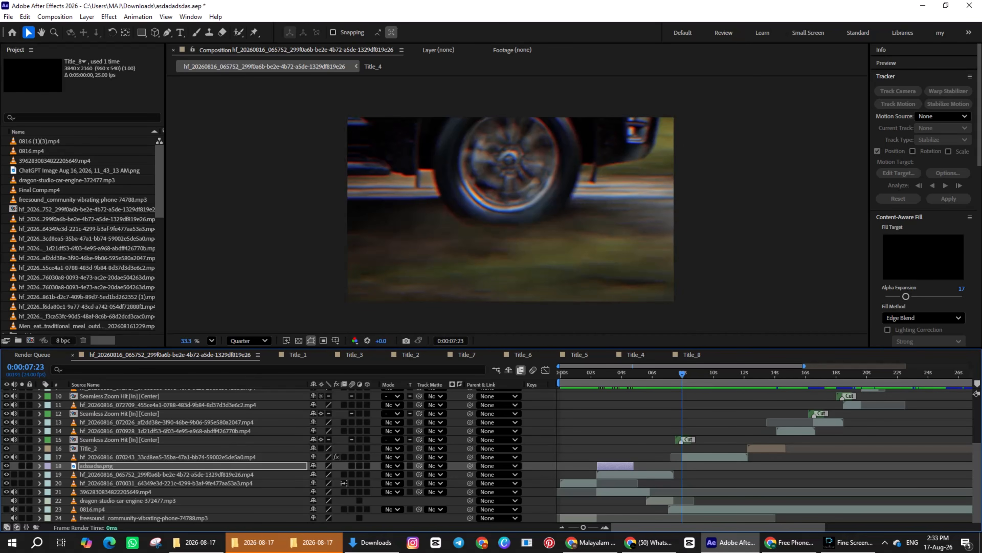
left_click(686, 440)
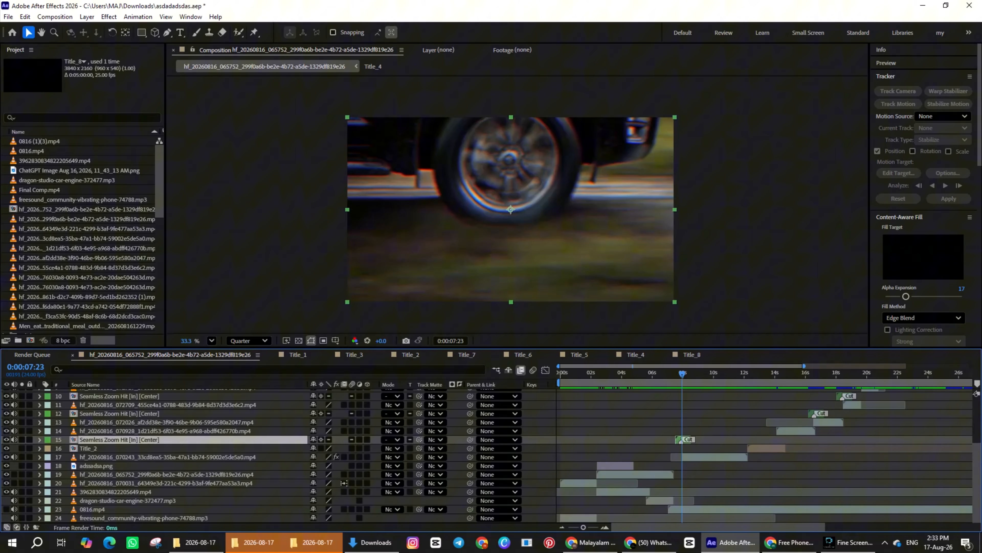
key("space")
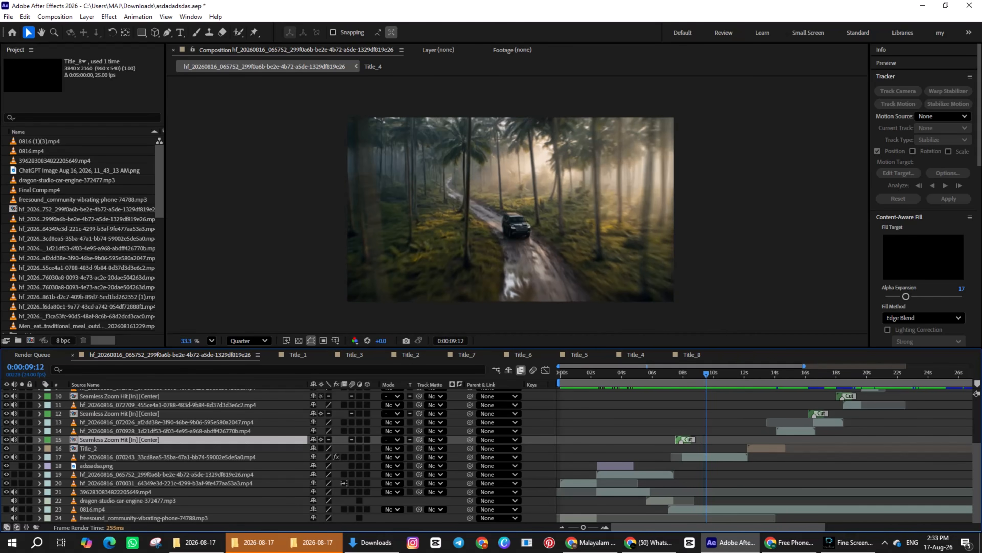
Step: Find the Pixel Motion Blur effect and apply another instance to the forest road clip on layer 17
scroll(924, 194, "down", 6)
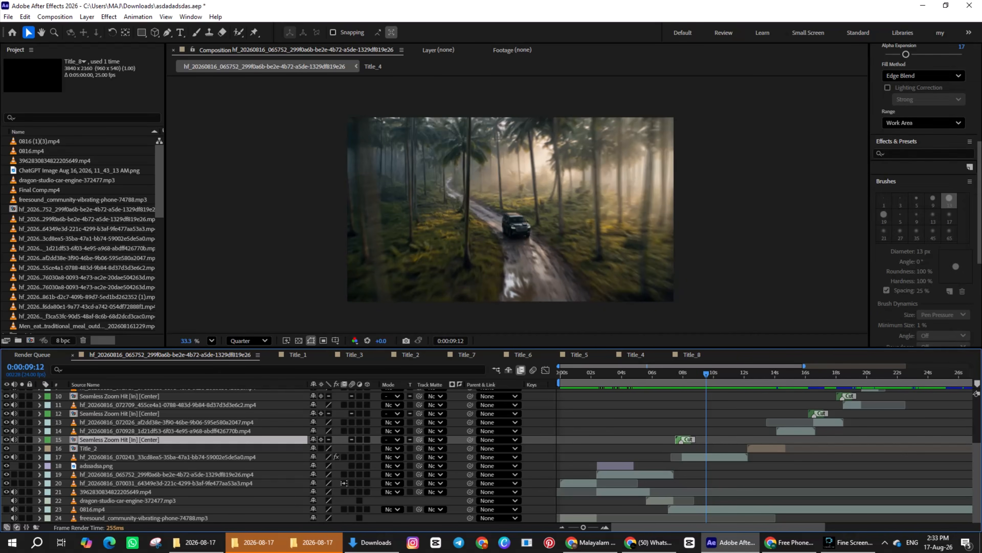
left_click(925, 154)
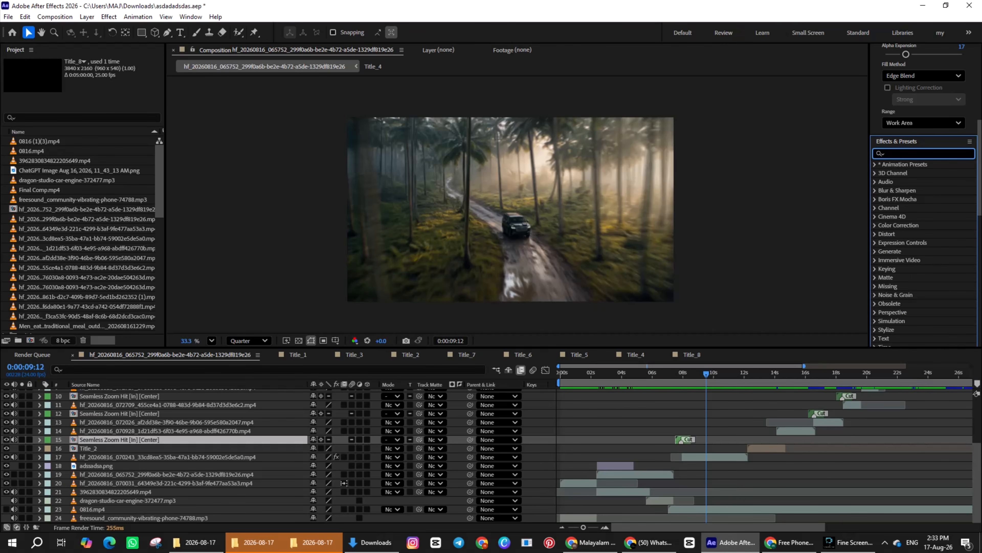
type("motio")
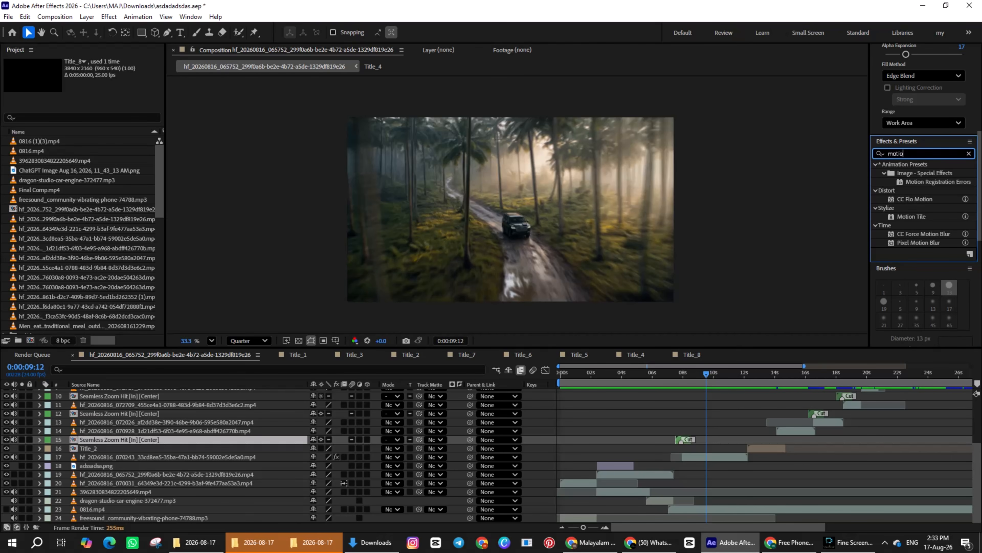
left_click_drag(919, 243, 716, 457)
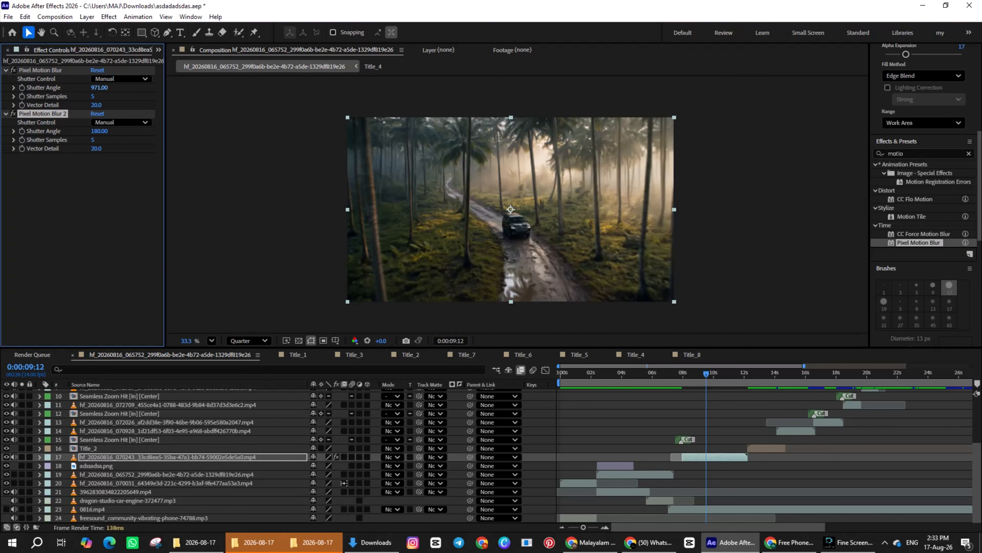
Step: Raise the first Pixel Motion Blur's Shutter Angle to 1821 on the forest road clip and preview through to the AUG 22 title
left_click_drag(99, 87, 310, 88)
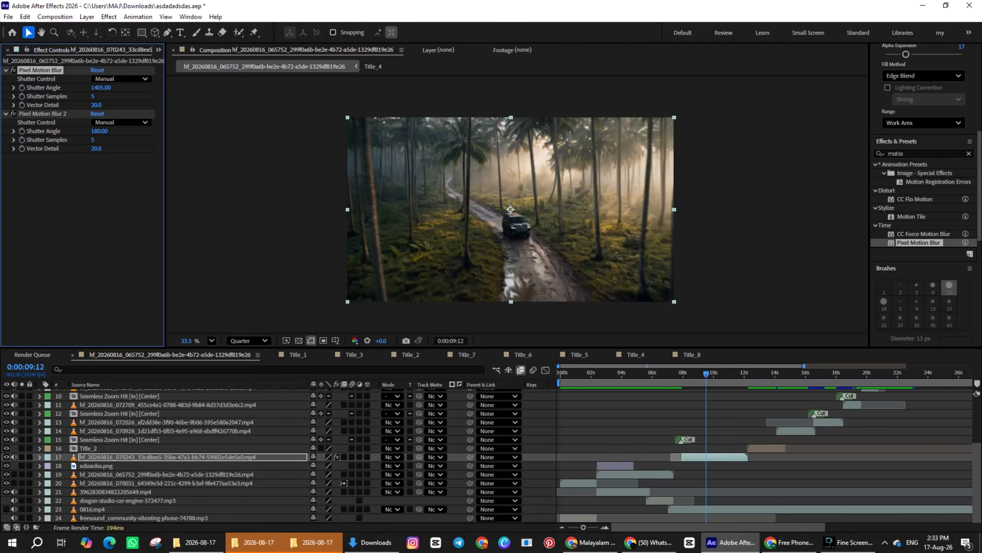
left_click_drag(101, 87, 312, 88)
left_click_drag(101, 87, 155, 87)
key("space")
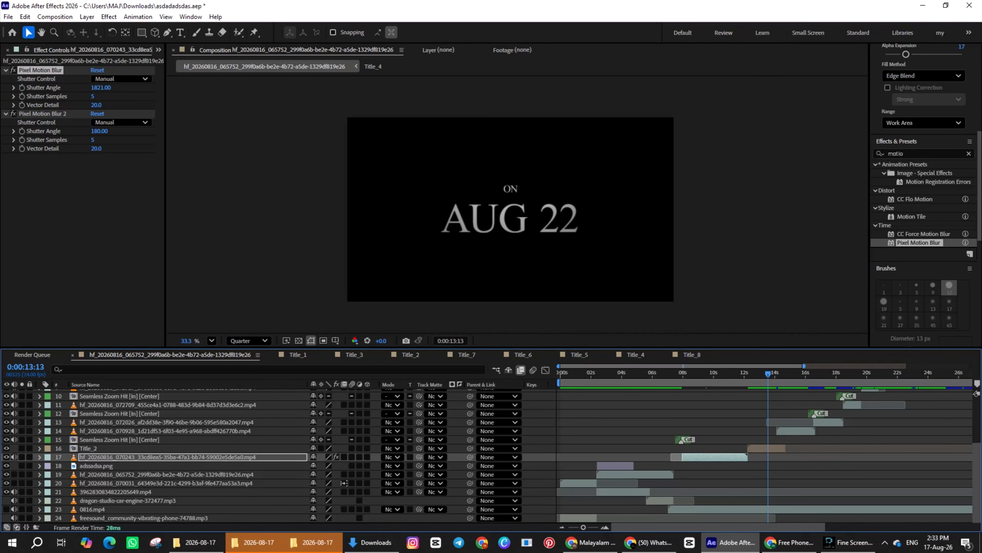
Step: Open the Title_2 composition, review its AUG 22 text animation from the first frame and return to the main composition
double_click(766, 448)
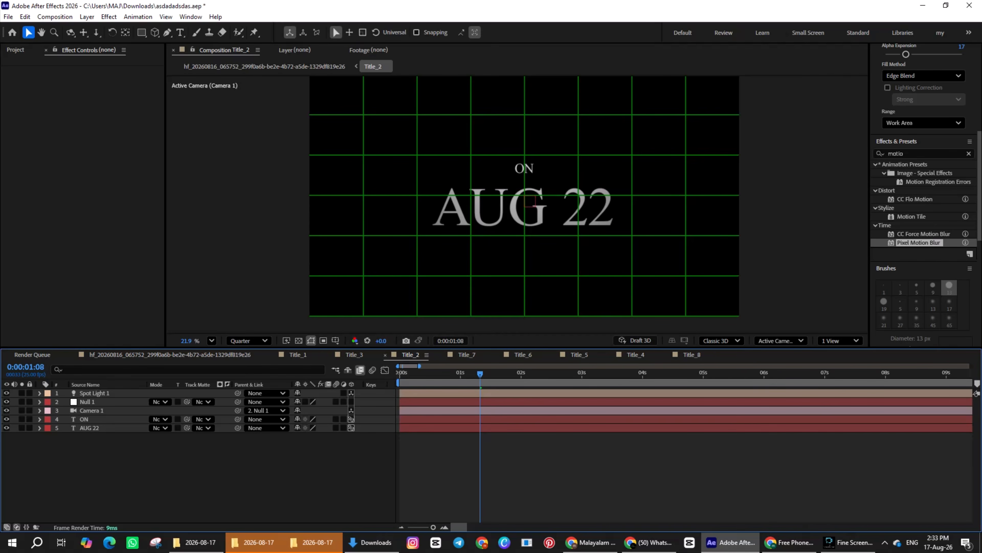
key("space")
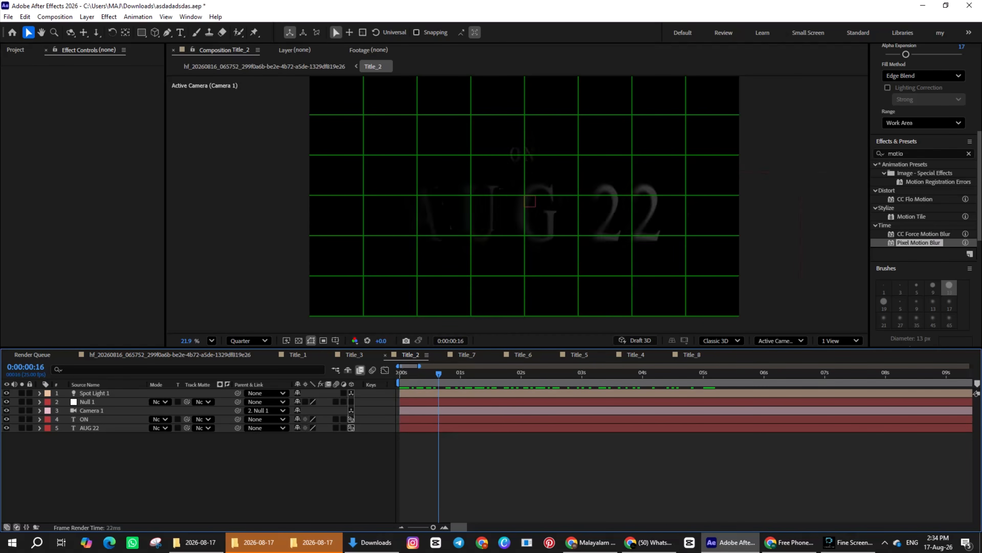
left_click_drag(526, 374, 400, 374)
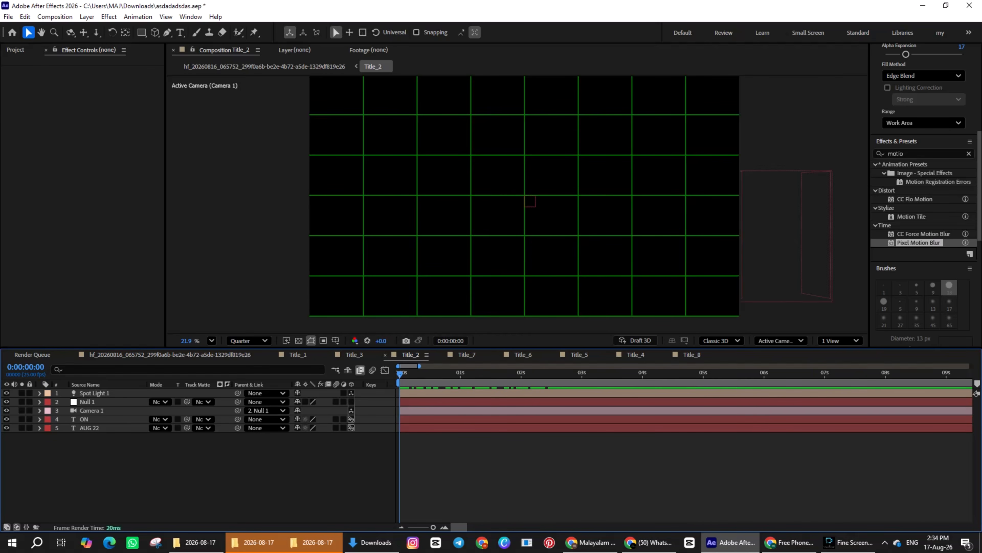
left_click(170, 355)
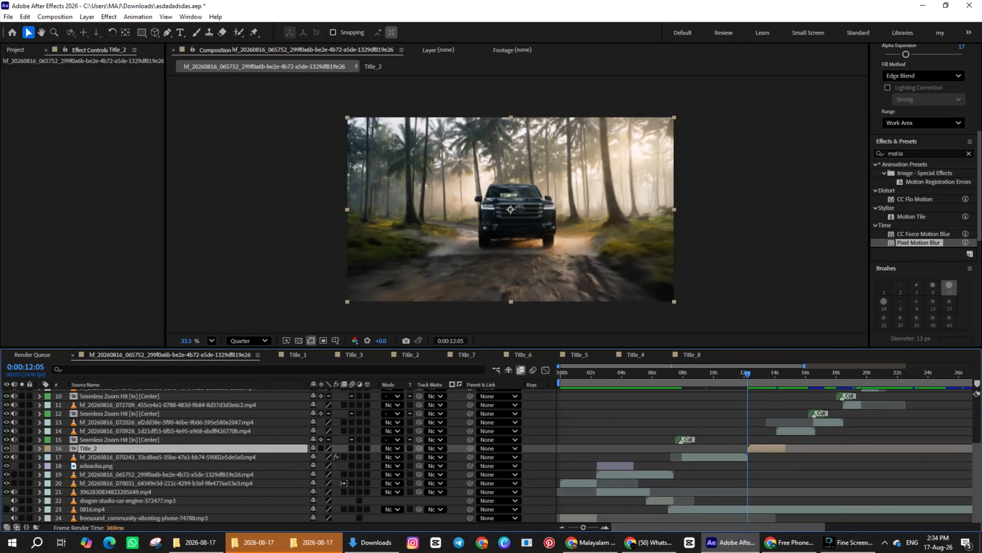
Step: Preview the main composition from the Title_2 layer's start at 0:00:12:05 through the red crown shots to the feast scene
key("space")
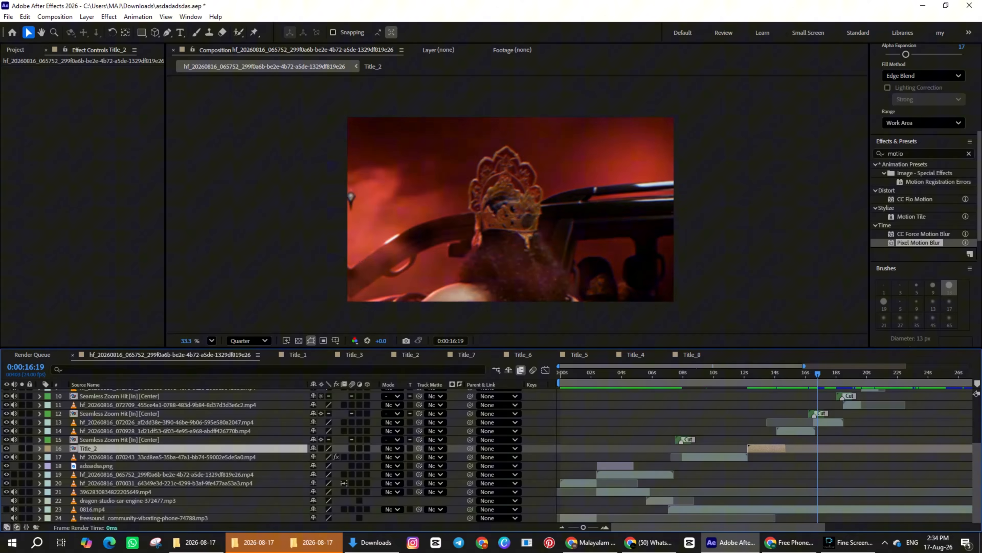
key("space")
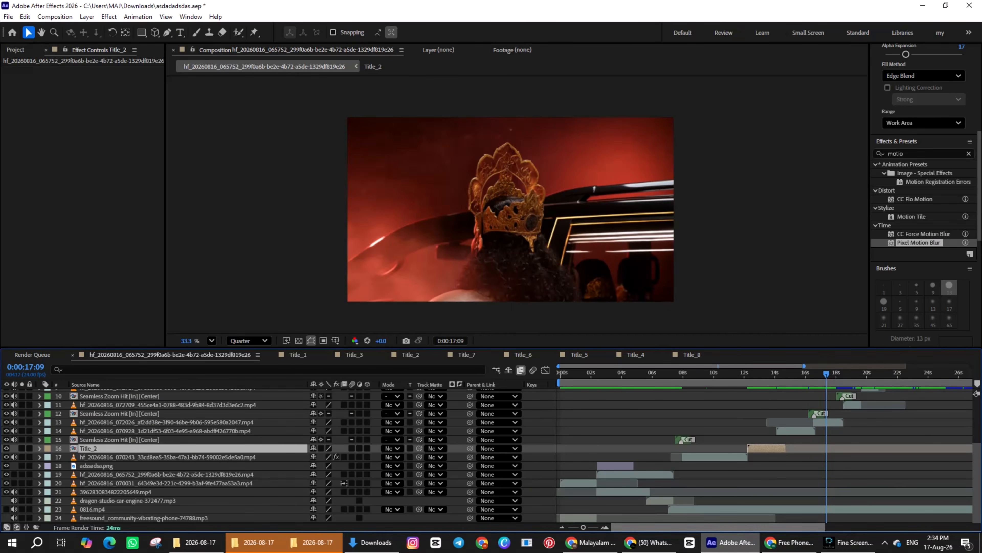
left_click_drag(731, 527, 780, 527)
scroll(271, 457, "up", 3)
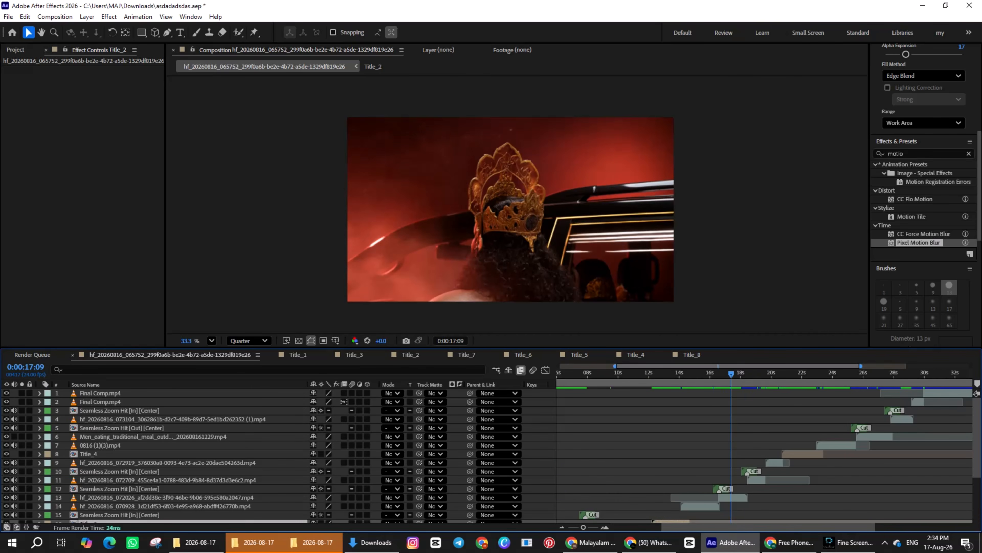
key("space")
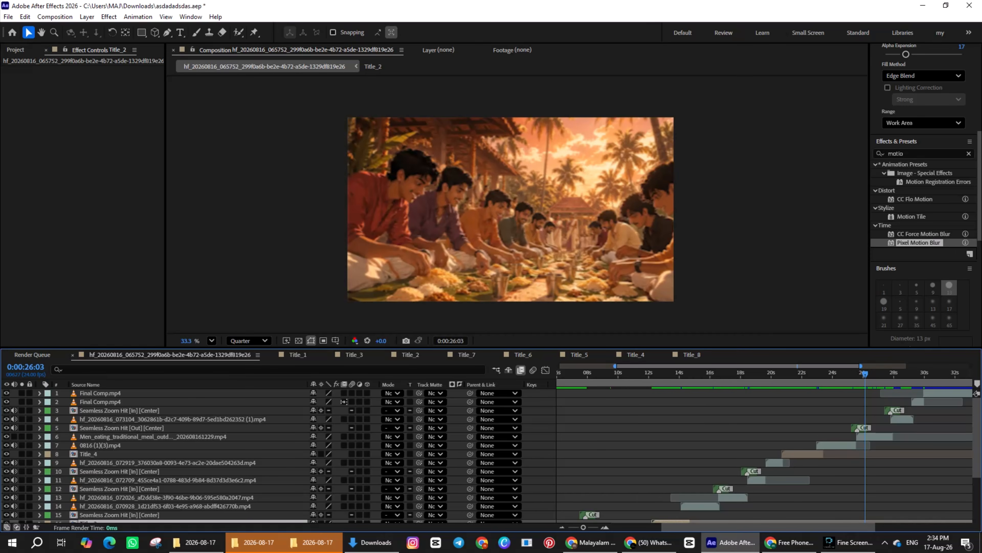
Step: Scrub from the feast scene to the COCO end title and select the topmost Final Comp.mp4 layer
left_click_drag(778, 527, 848, 528)
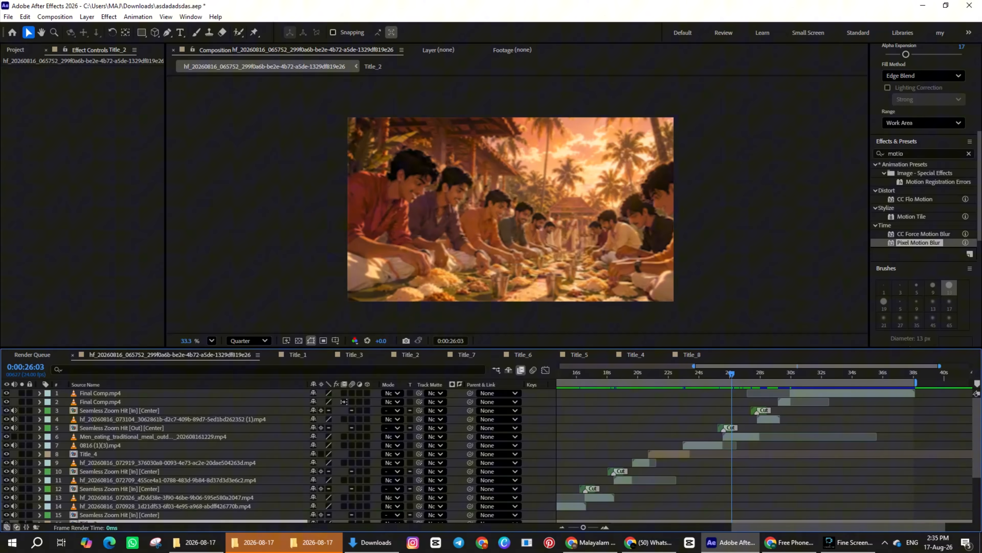
left_click_drag(732, 374, 844, 374)
left_click(844, 393)
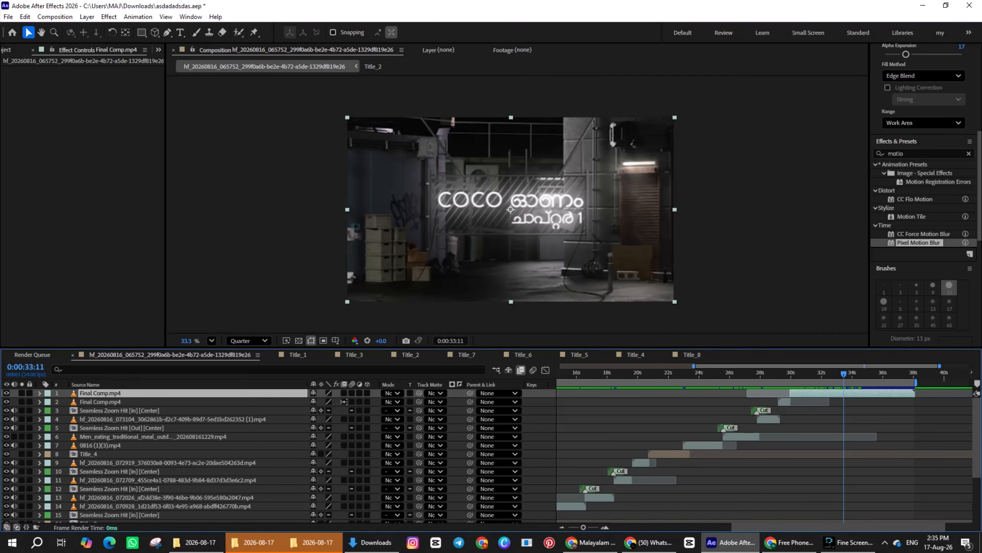
Step: Return to the start of the composition and scrub through its shots to review the full edit
left_click_drag(781, 374, 661, 374)
key("Home")
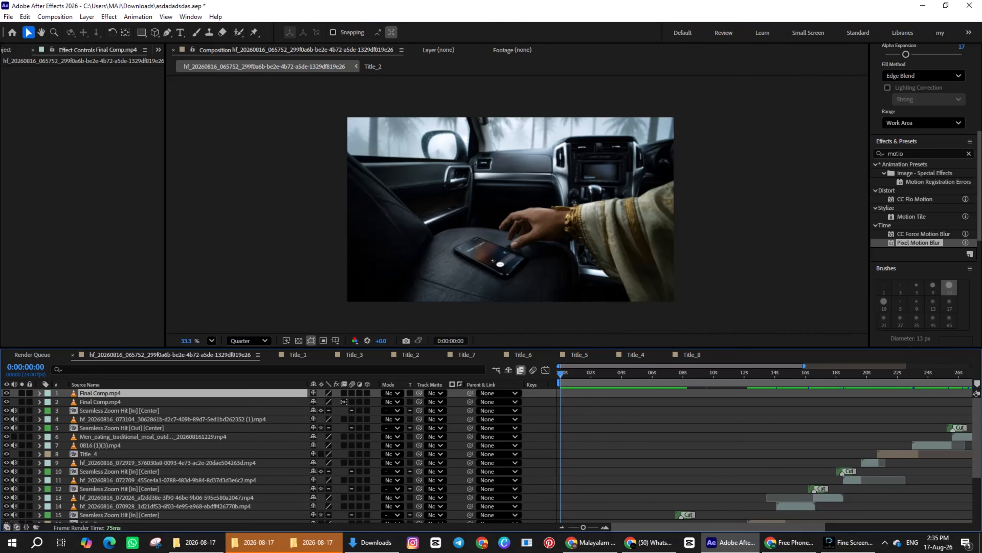
left_click_drag(561, 373, 859, 374)
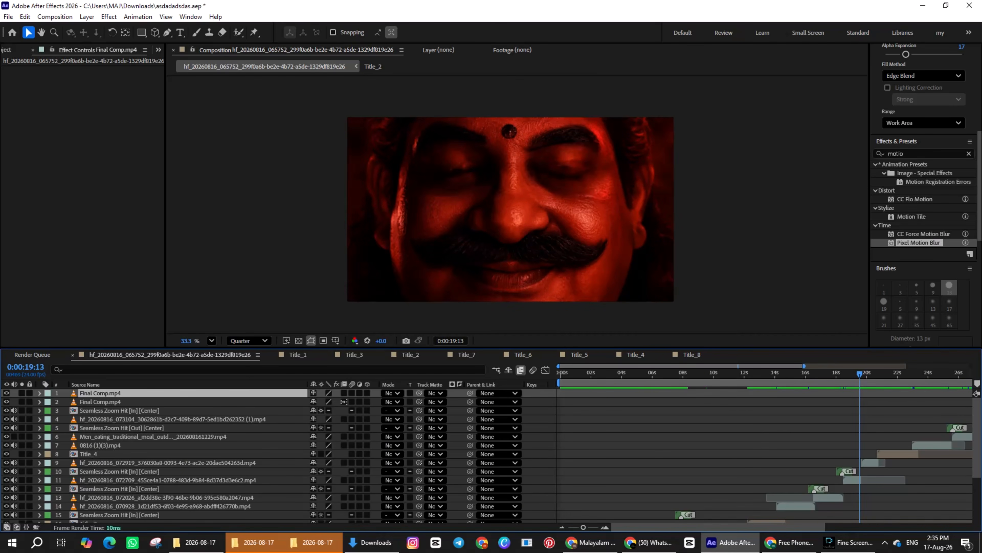
left_click_drag(682, 374, 840, 374)
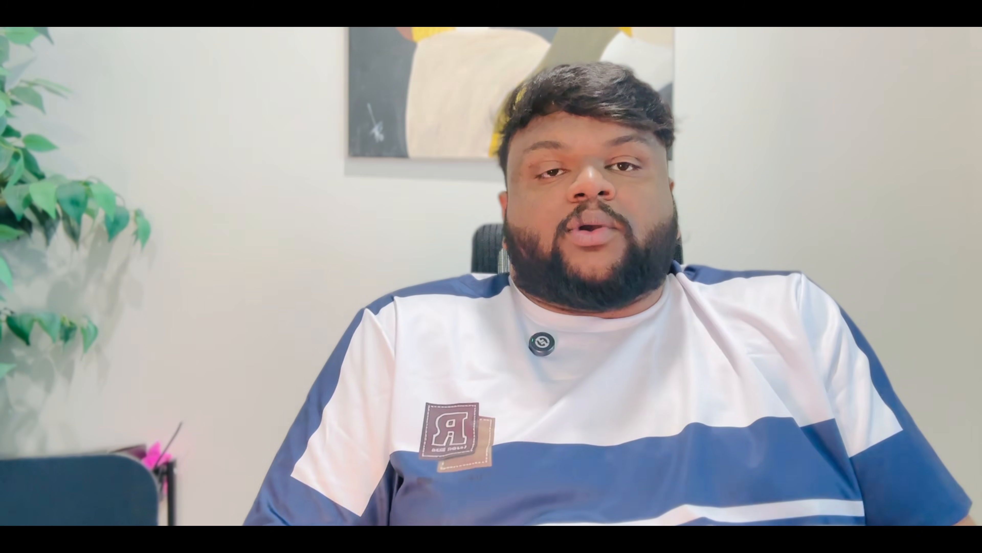